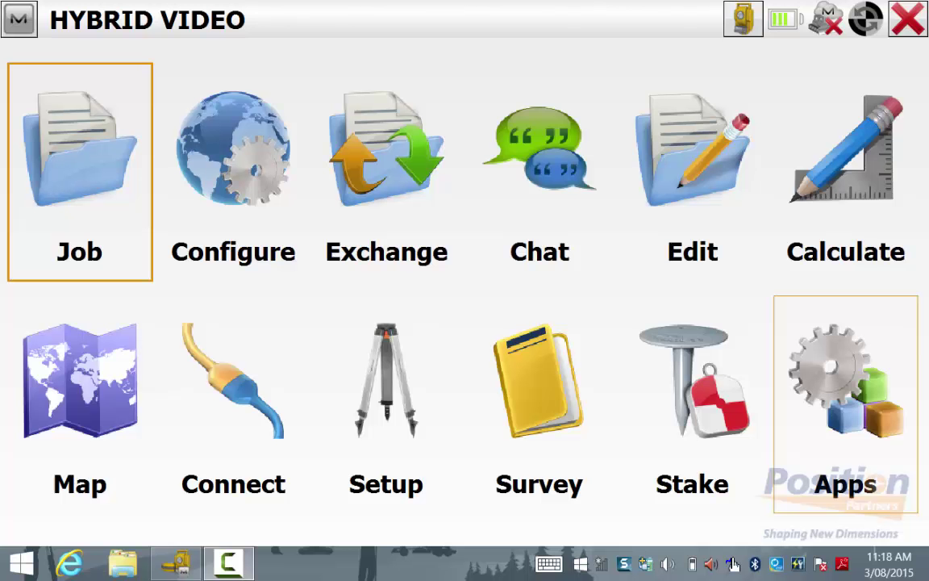
# Check the job's coordinate system projection, datum and geoid model, and accept them
pyautogui.click(234, 177)
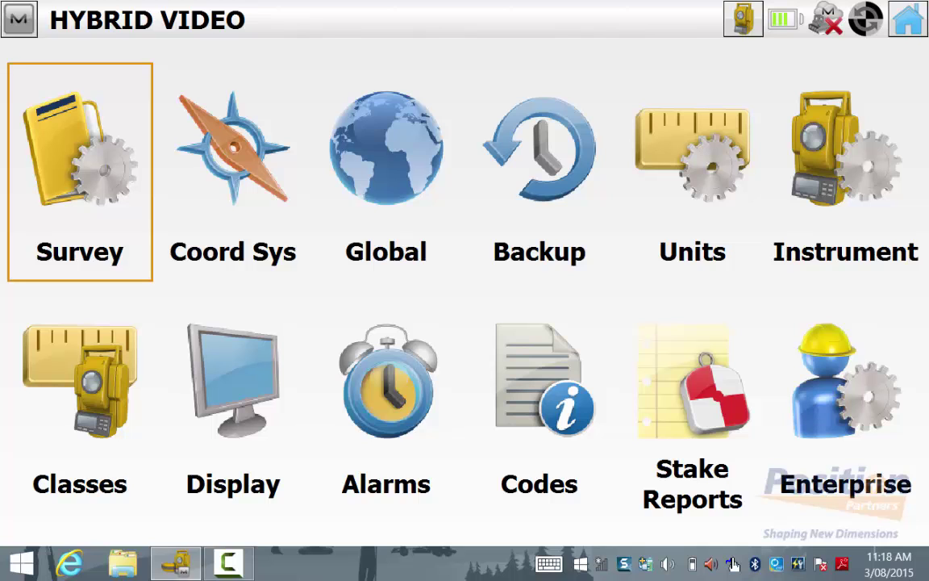
pyautogui.click(233, 186)
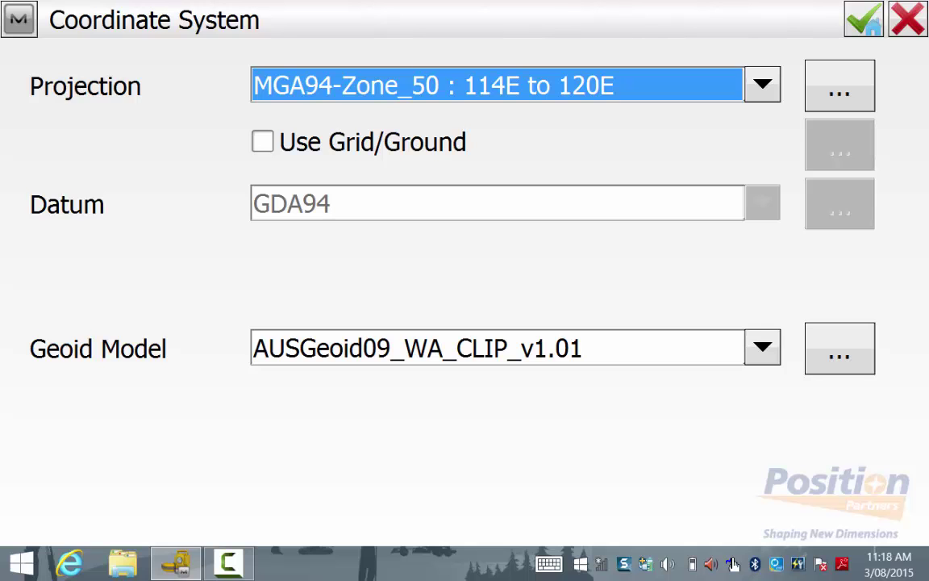
pyautogui.click(864, 19)
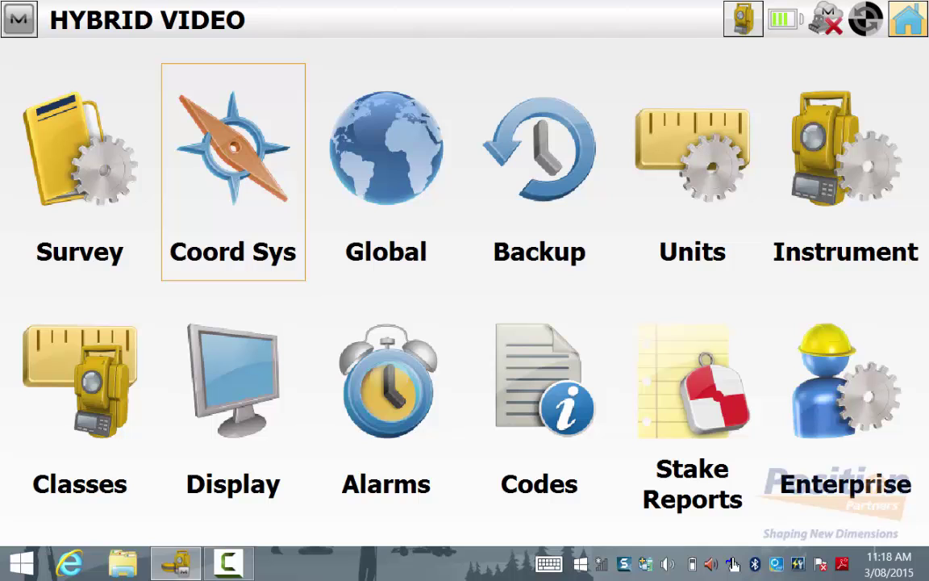
# Bring up the job's survey configuration settings and make sure Hybrid Positioning is enabled
pyautogui.click(80, 161)
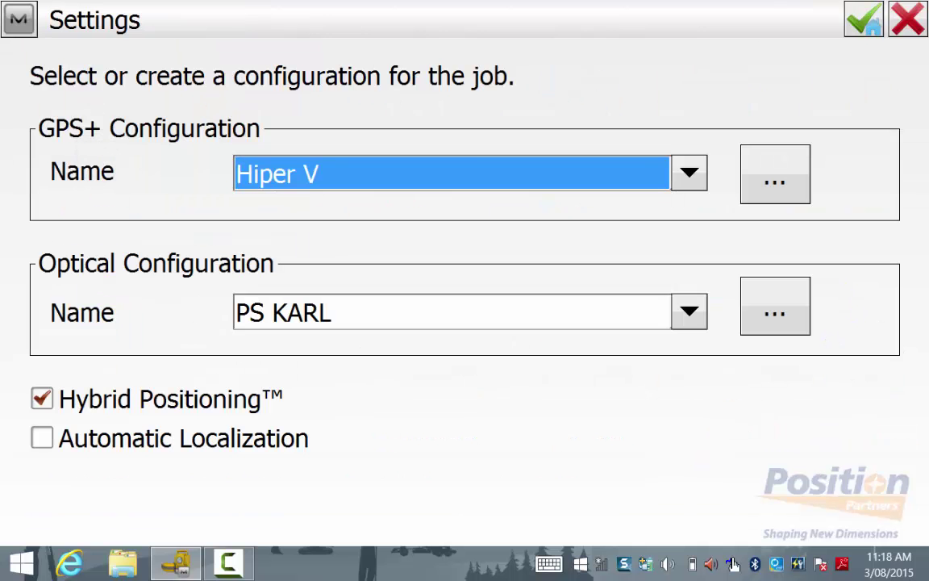
pyautogui.click(42, 399)
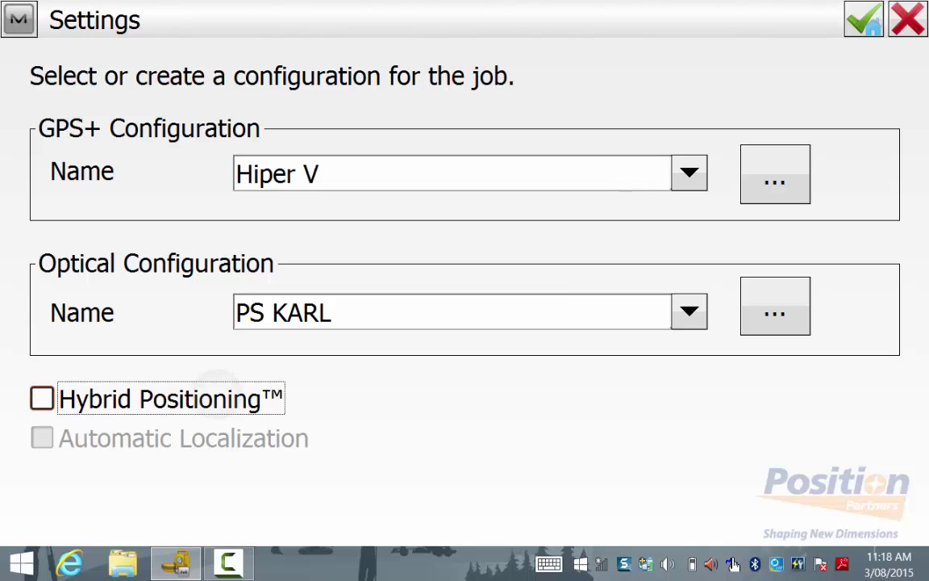
pyautogui.click(42, 398)
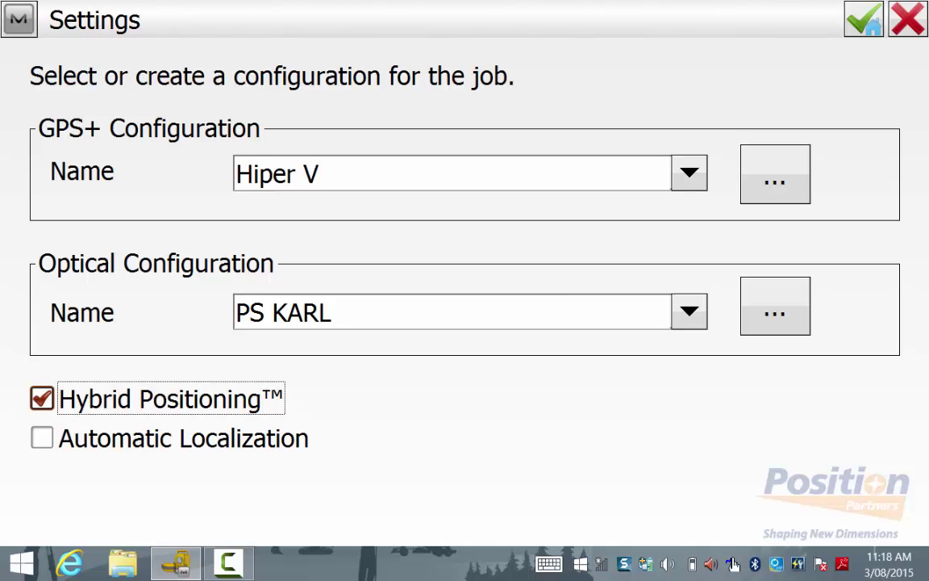
# Examine the Hiper V RTK configuration's receiver make, base receiver, base radio and base radio parameters
pyautogui.click(775, 174)
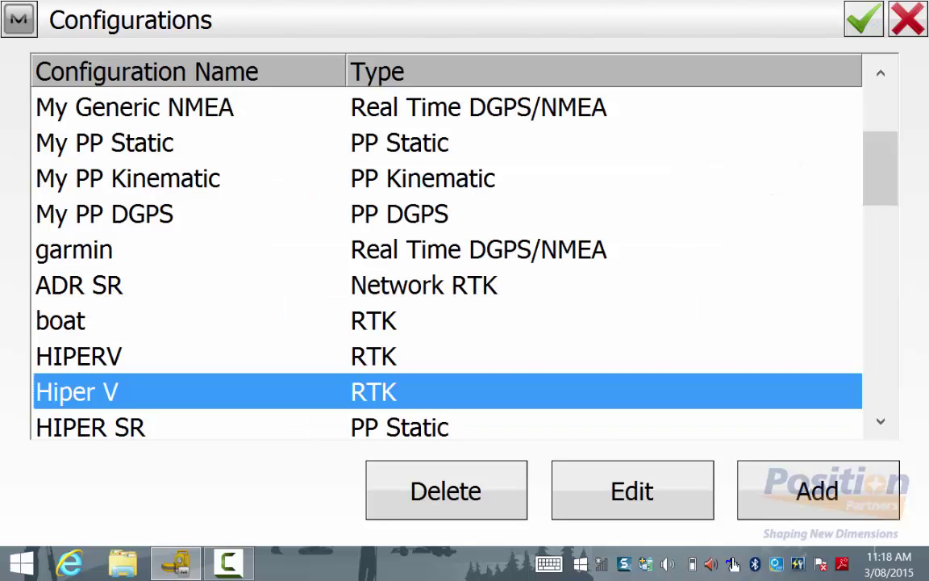
pyautogui.click(634, 489)
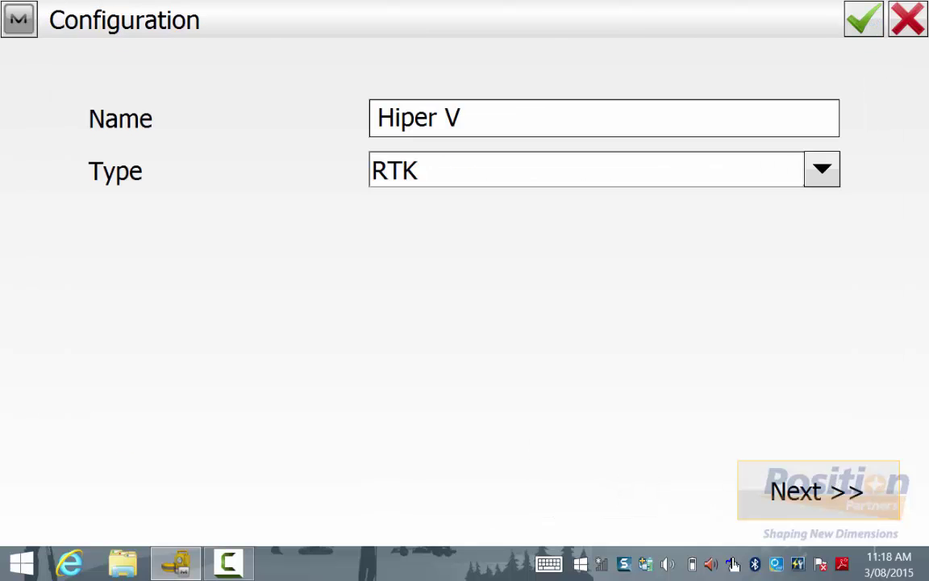
pyautogui.click(817, 491)
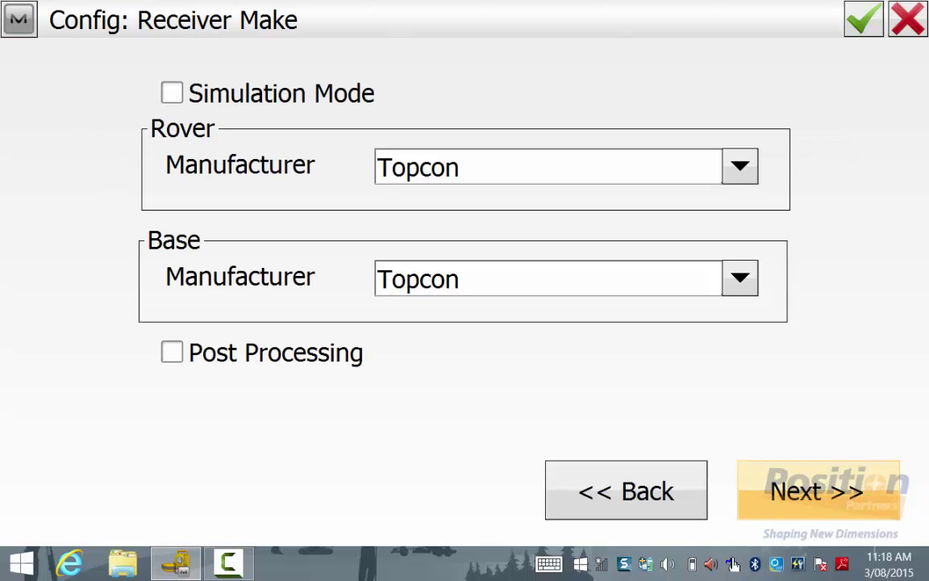
pyautogui.click(817, 491)
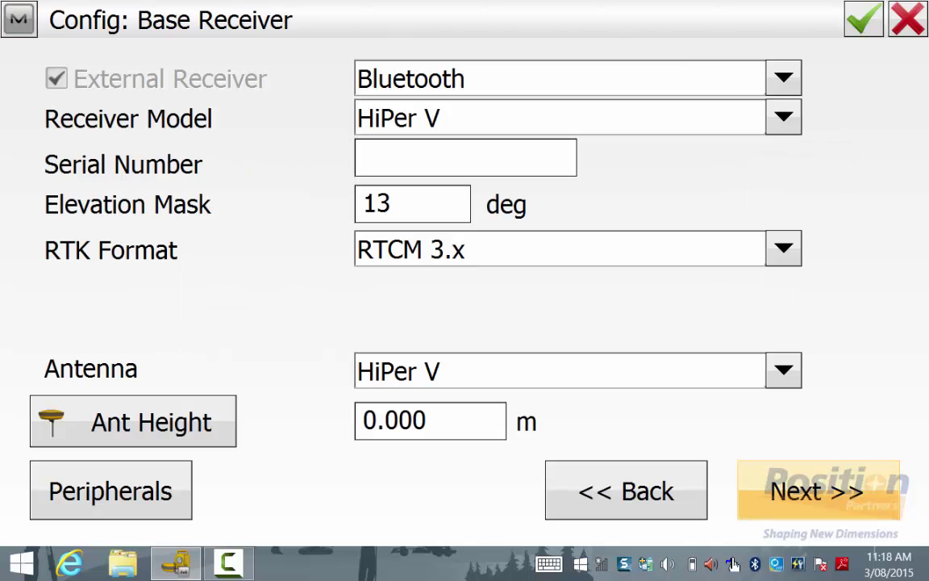
pyautogui.click(817, 490)
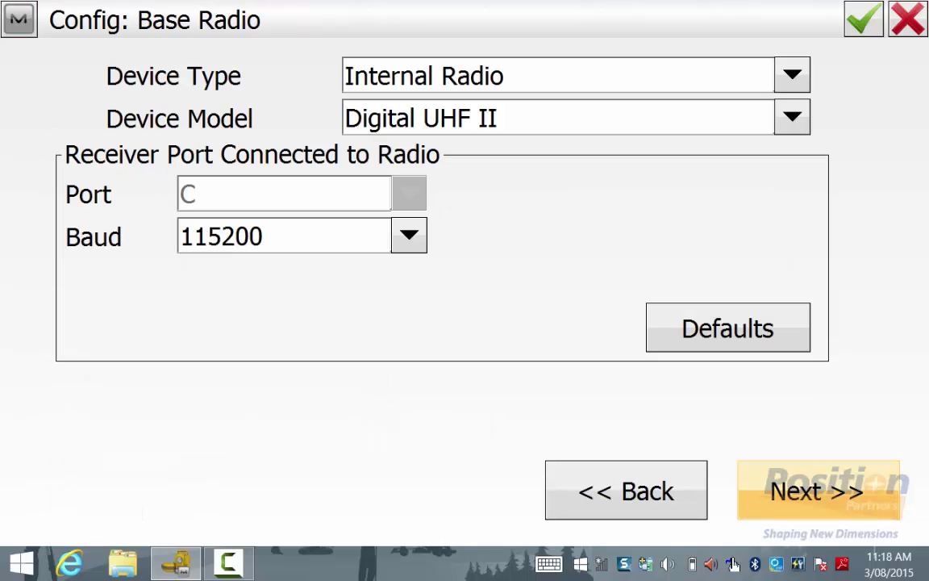
pyautogui.click(816, 491)
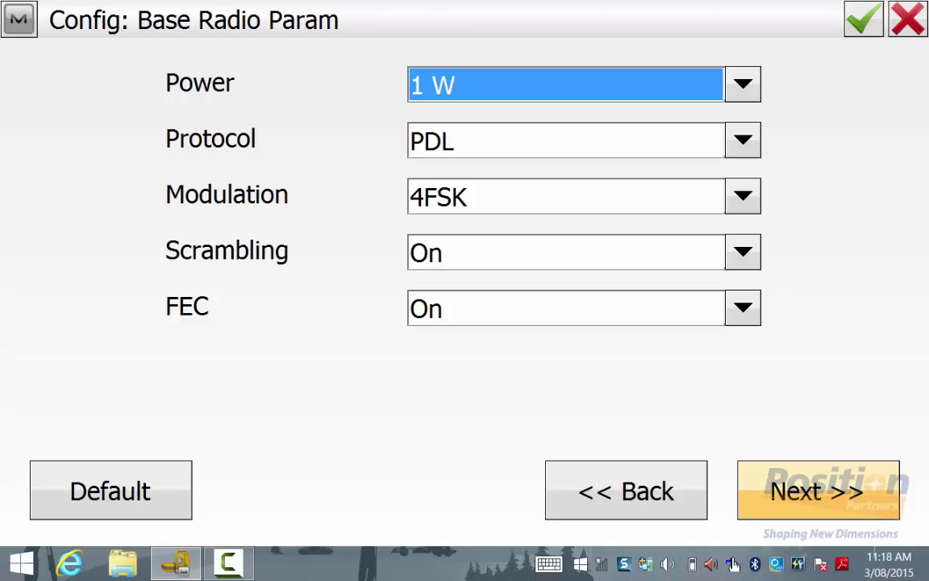
pyautogui.click(817, 491)
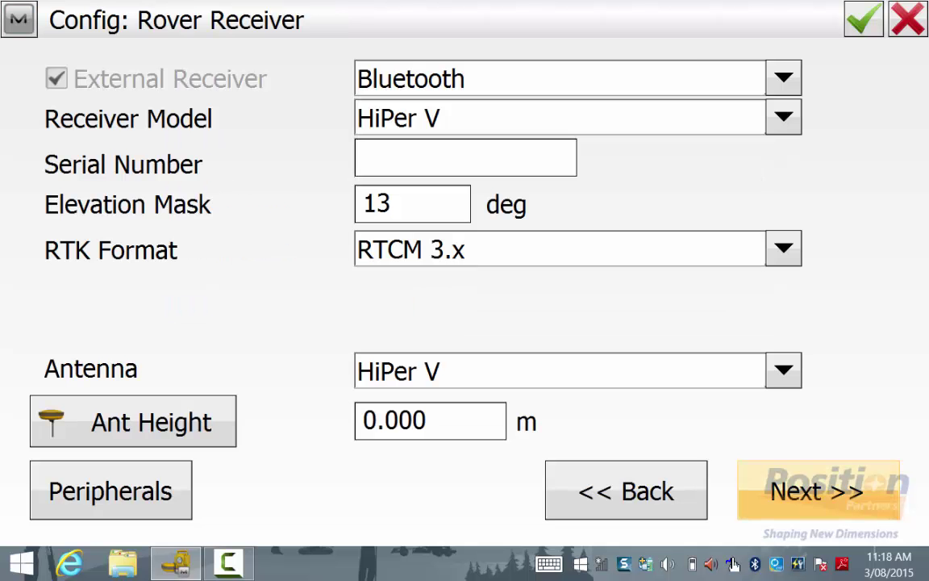
# Examine the Hiper V configuration's rover receiver, modem, radio and topo survey settings, and accept the configuration
pyautogui.click(817, 490)
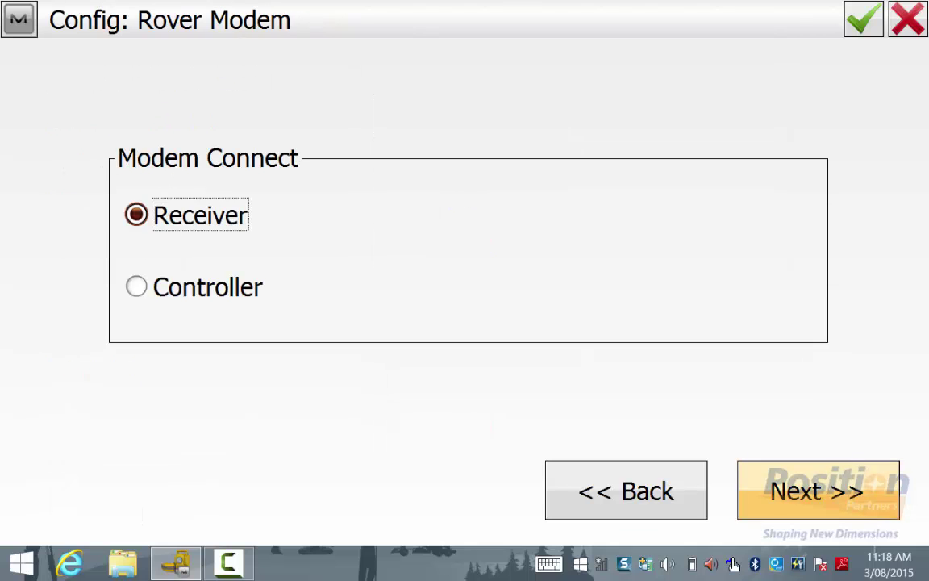
pyautogui.click(817, 490)
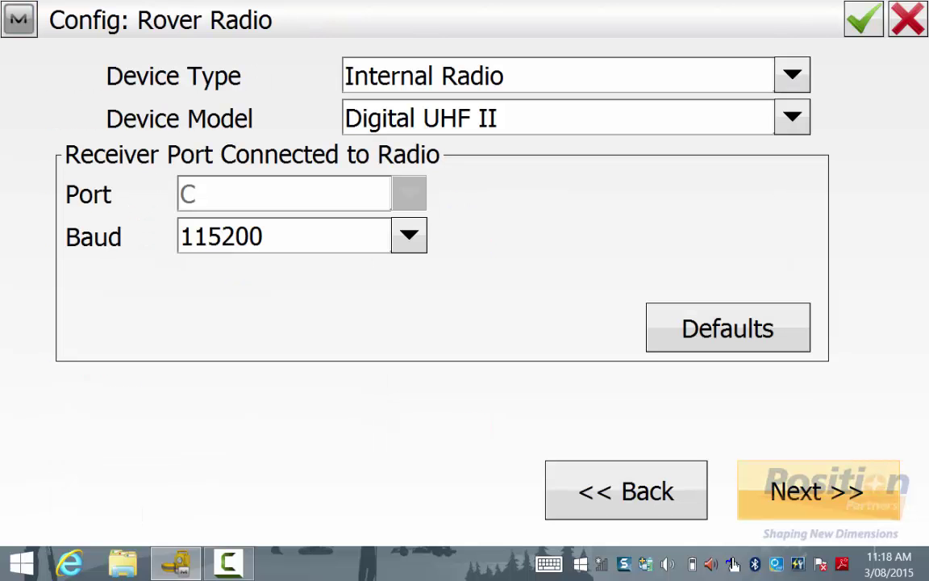
pyautogui.click(817, 490)
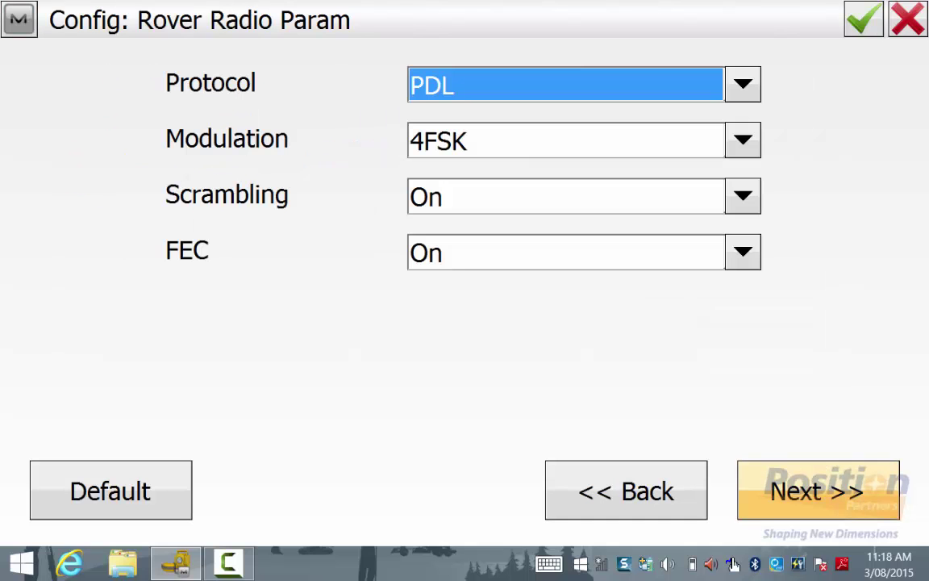
pyautogui.click(817, 490)
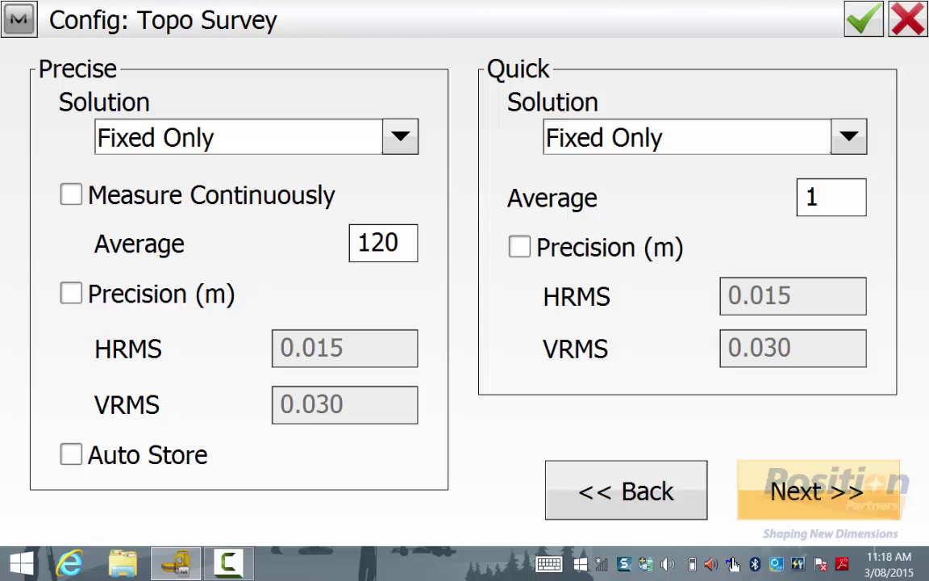
pyautogui.click(817, 491)
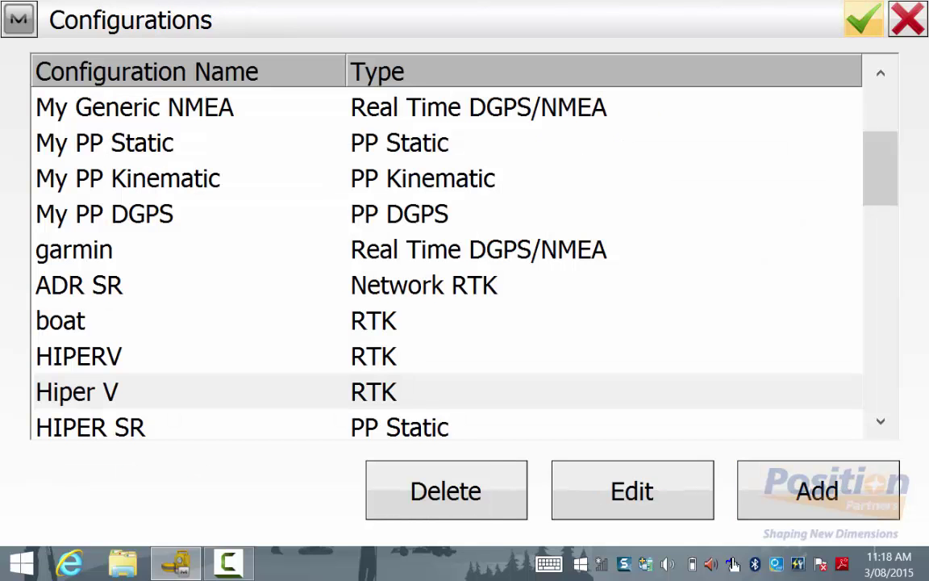
pyautogui.click(864, 20)
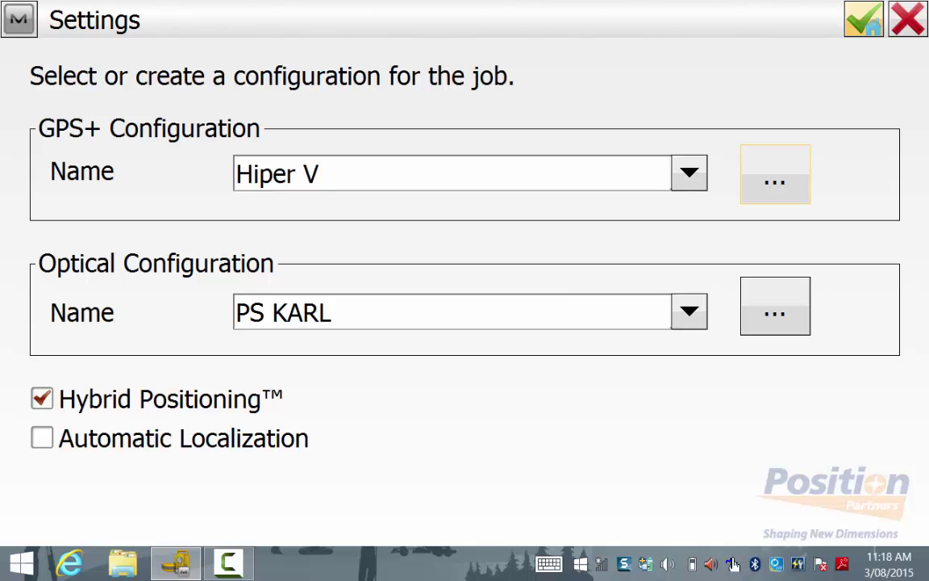
# Go through the selected robotic optical configuration's instrument, connection mode, search/track and measurement method settings up to the prism settings
pyautogui.click(775, 307)
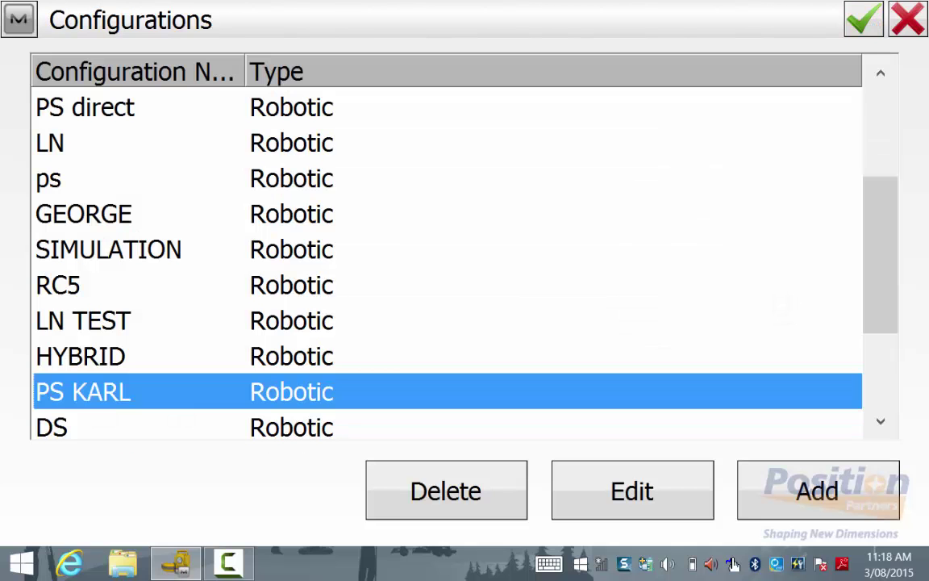
pyautogui.click(632, 490)
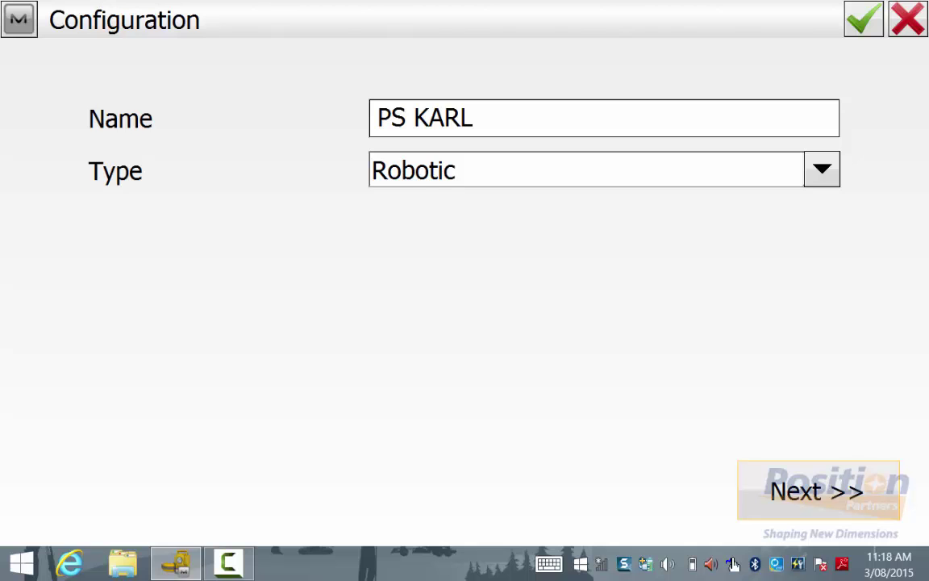
pyautogui.click(817, 490)
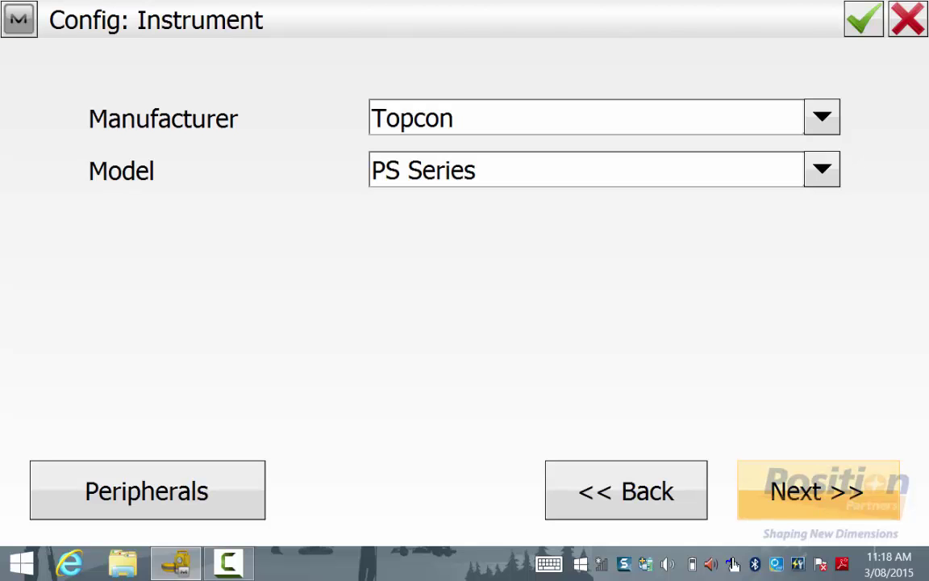
pyautogui.press('Return')
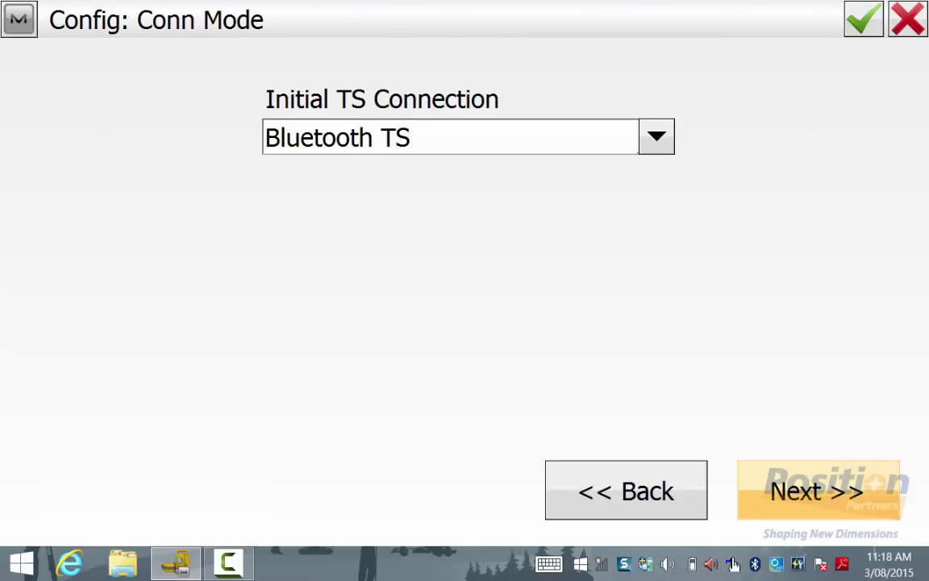
pyautogui.press('Return')
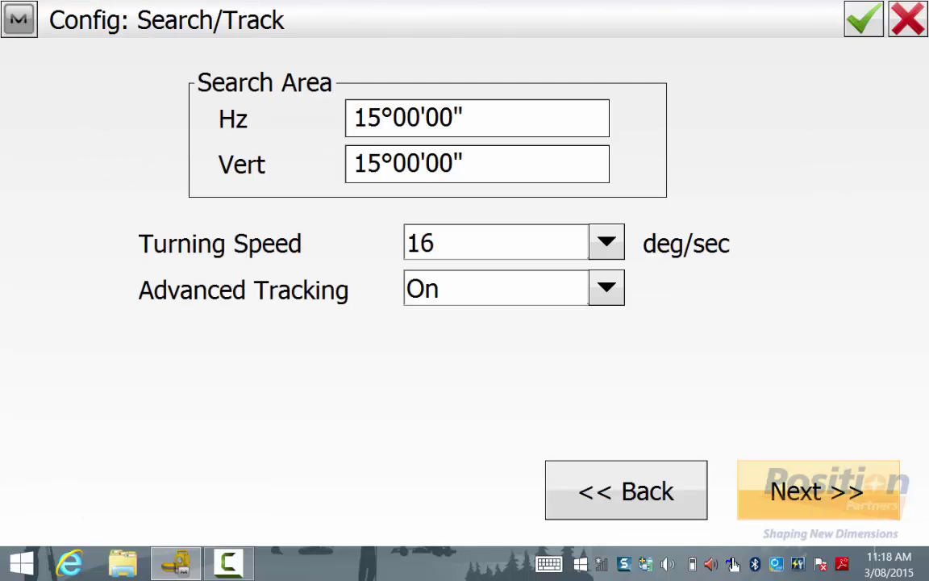
pyautogui.press('Return')
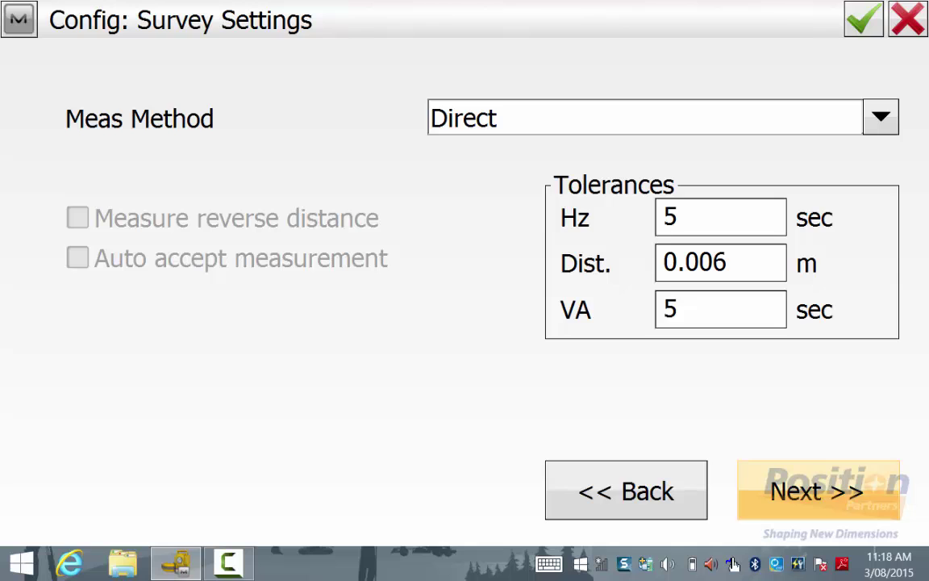
pyautogui.press('Return')
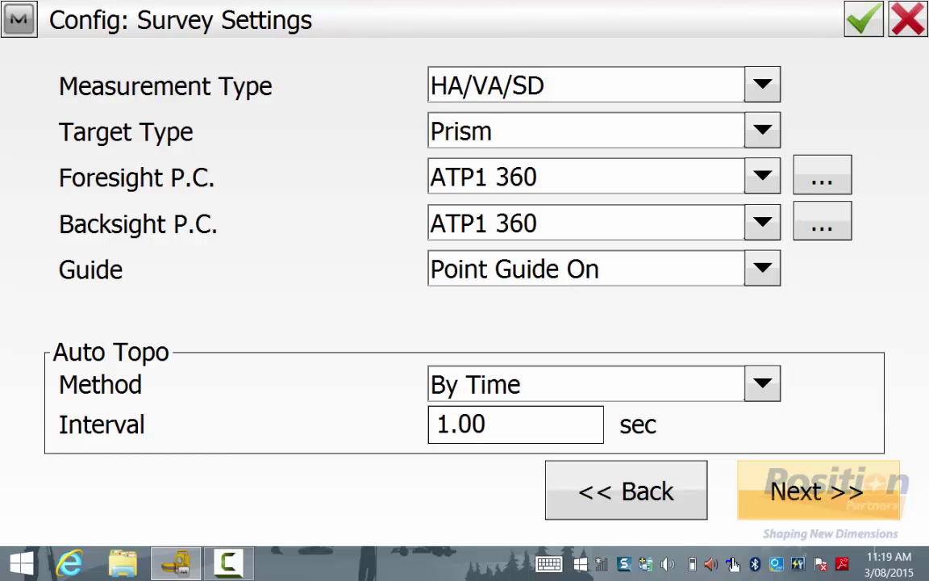
# Bring up the foresight prism definitions and make the ATP1 360 Copy prism available for editing
pyautogui.click(822, 175)
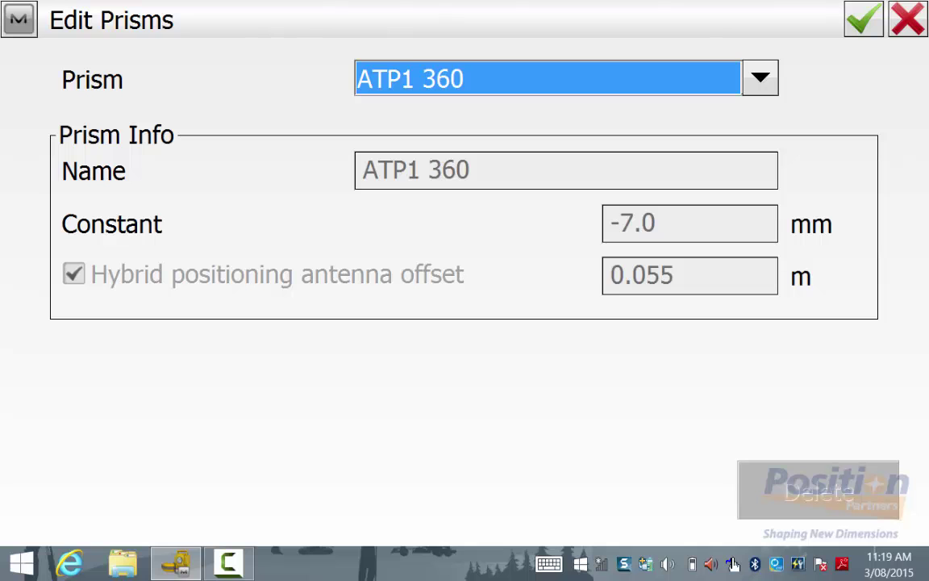
pyautogui.click(761, 79)
pyautogui.click(442, 144)
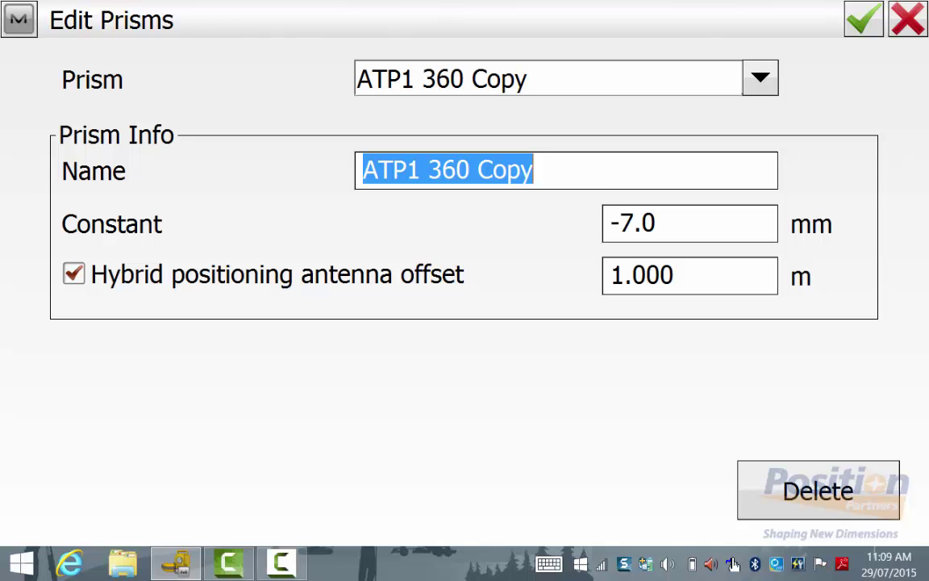
pyautogui.click(19, 18)
pyautogui.click(58, 66)
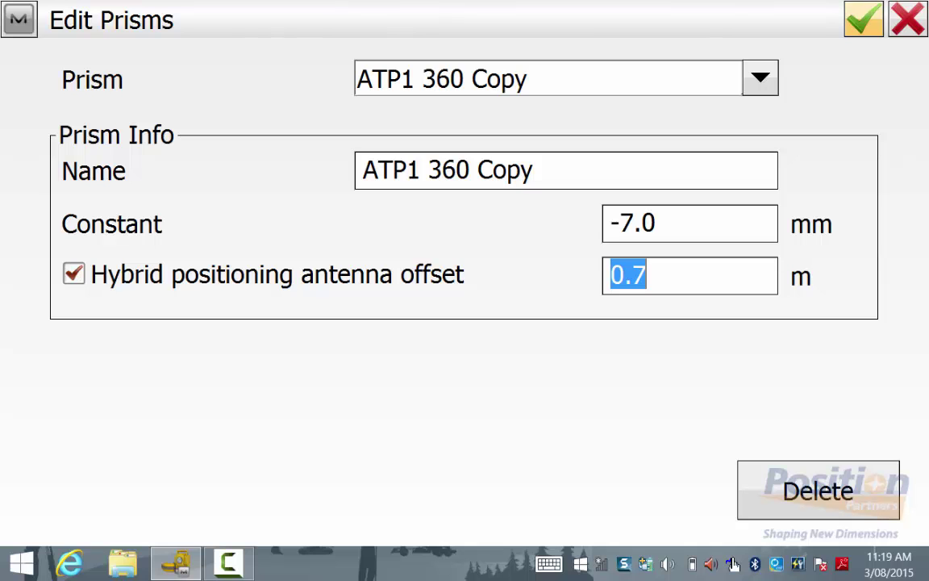
# Set the ATP1 360 Copy prism's hybrid positioning antenna offset to 0.07 m and accept it as the foresight prism
pyautogui.click(694, 270)
pyautogui.click(854, 231)
pyautogui.click(748, 231)
pyautogui.click(536, 231)
pyautogui.click(864, 20)
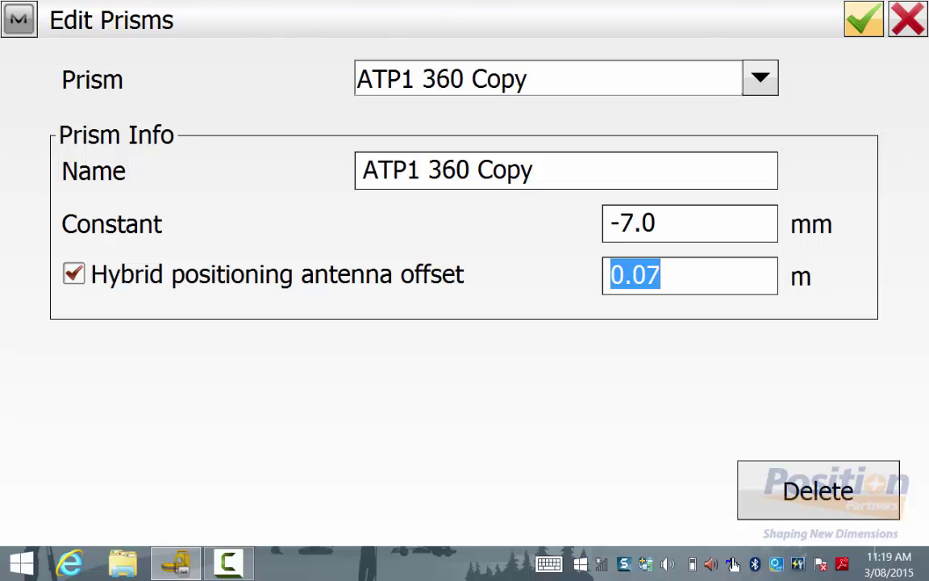
pyautogui.press('Return')
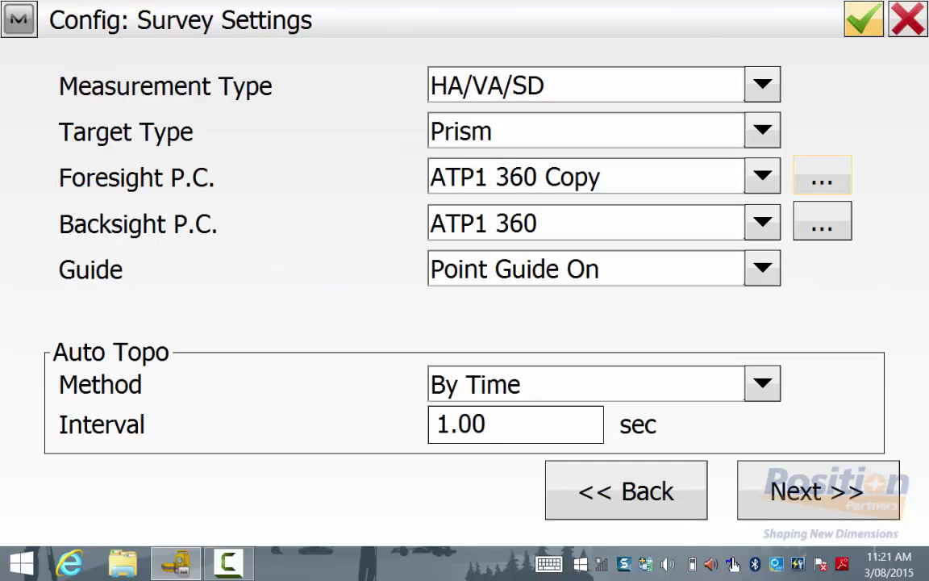
# Set the backsight prism constant to ATP1 360 Copy, pass through the stake settings unmodified and save the robotic configuration
pyautogui.click(762, 222)
pyautogui.click(514, 409)
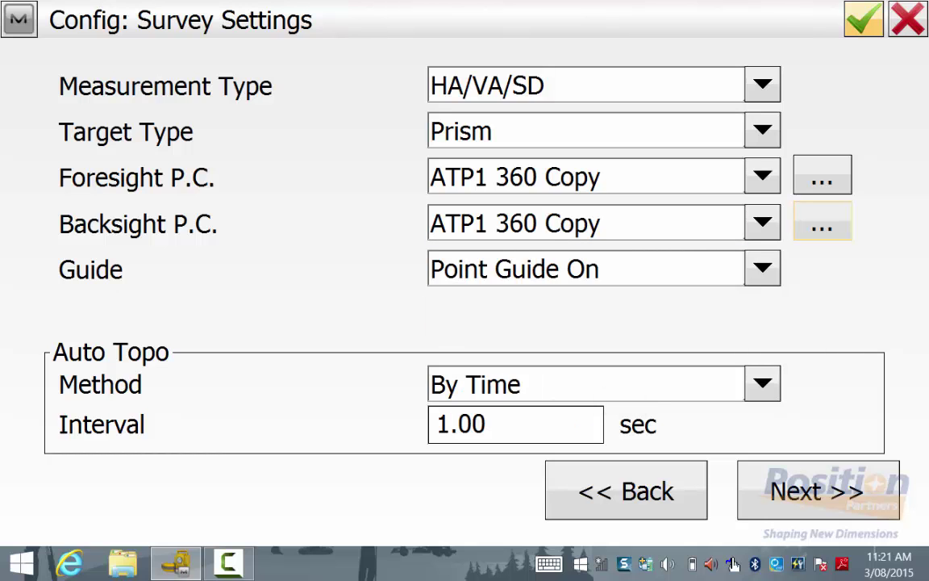
pyautogui.click(817, 491)
pyautogui.click(817, 491)
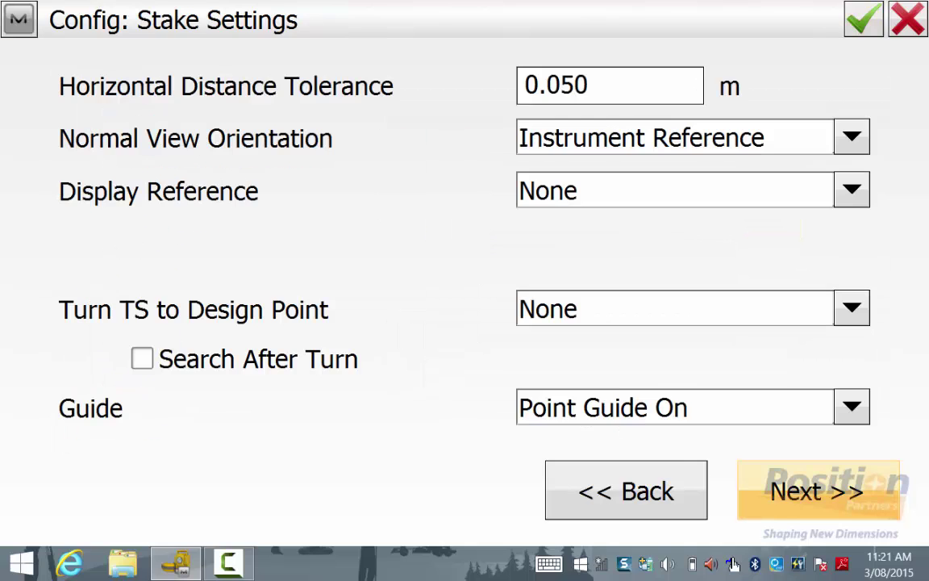
pyautogui.click(817, 492)
pyautogui.click(817, 492)
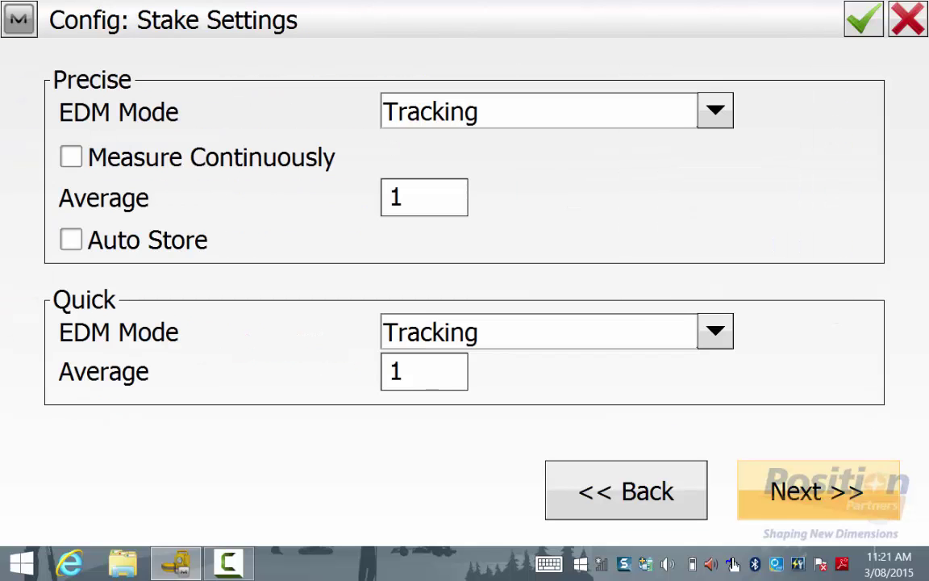
pyautogui.click(863, 20)
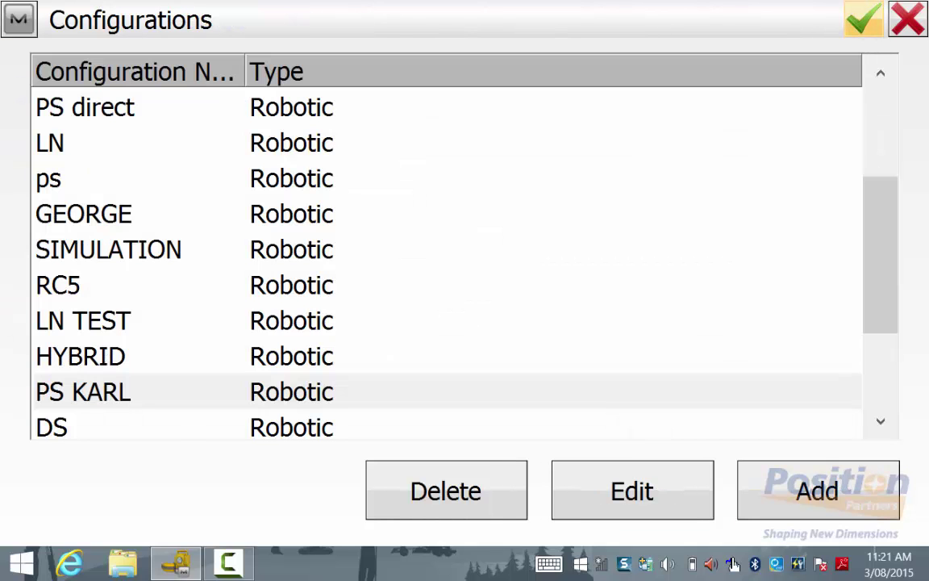
# Accept the Hiper V and PS KARL configurations with Hybrid Positioning for the job and connect to both instruments
pyautogui.click(863, 20)
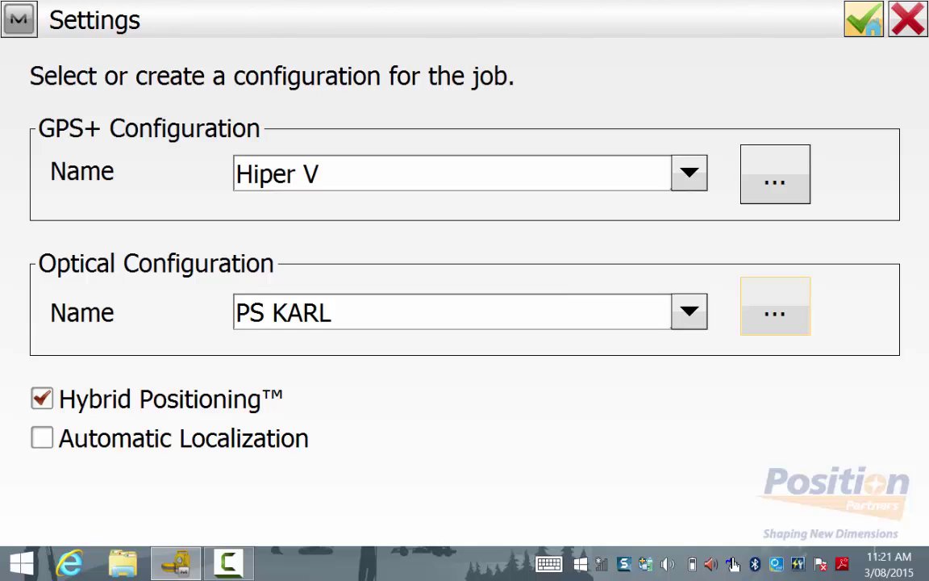
pyautogui.click(863, 20)
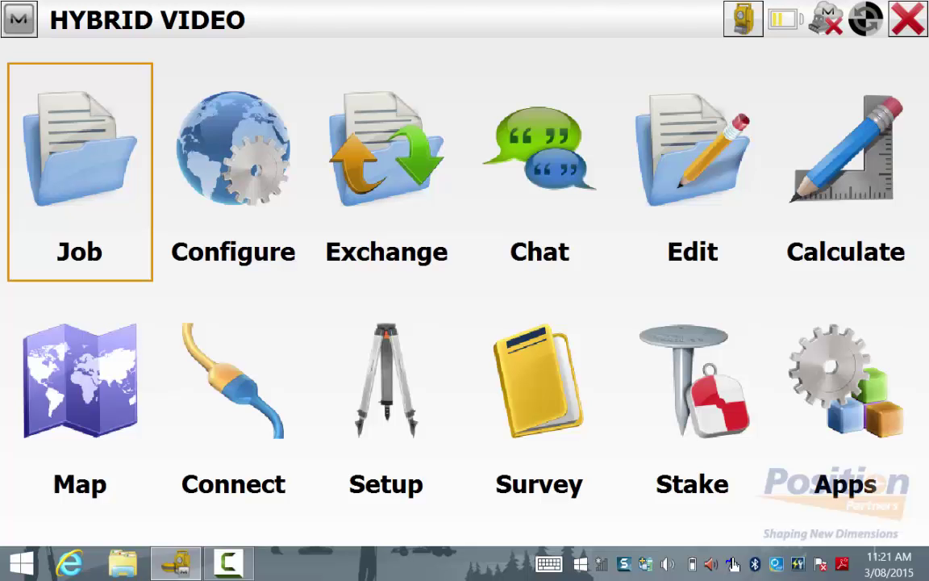
pyautogui.click(242, 406)
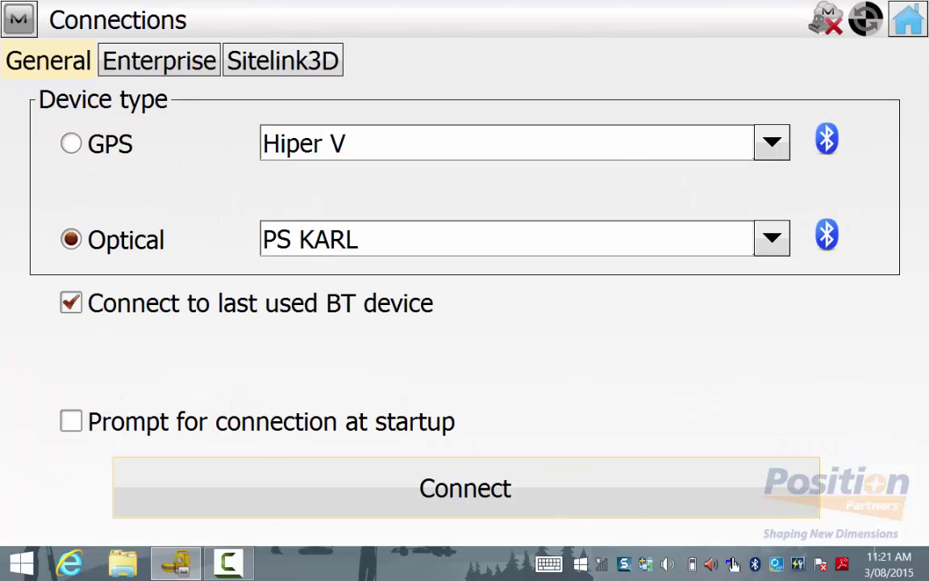
pyautogui.click(465, 488)
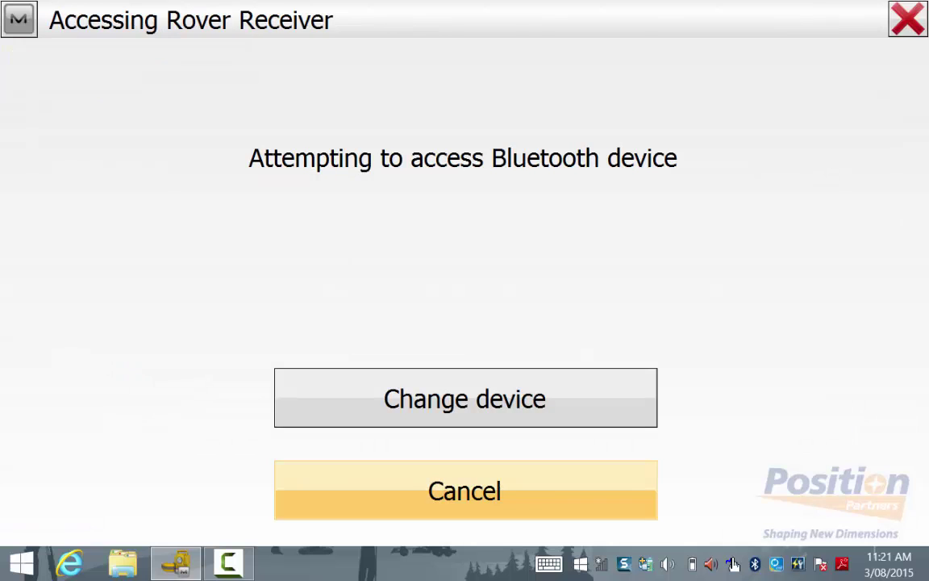
pyautogui.press('Return')
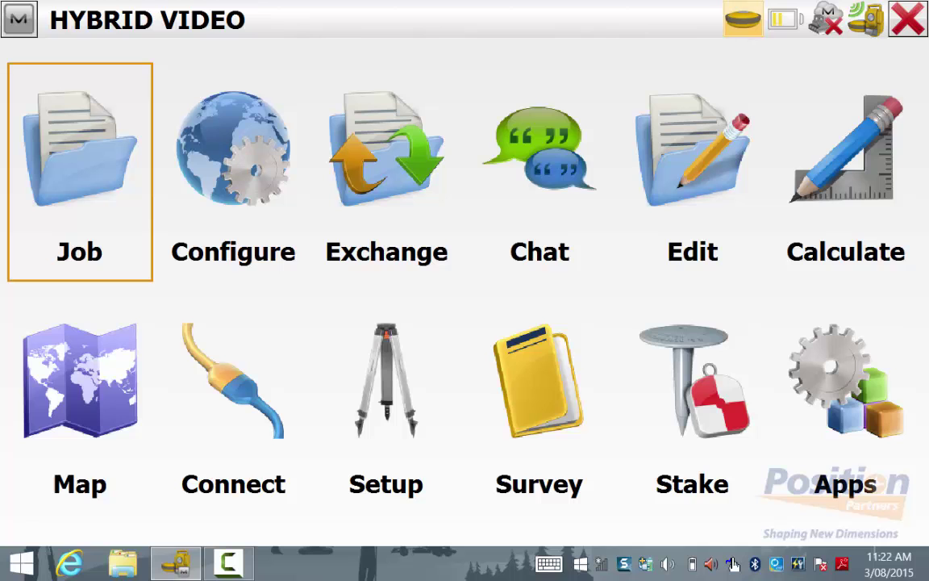
# Check the GPS receiver's position status, including fix type, grid coordinates and precision
pyautogui.click(389, 387)
pyautogui.click(79, 161)
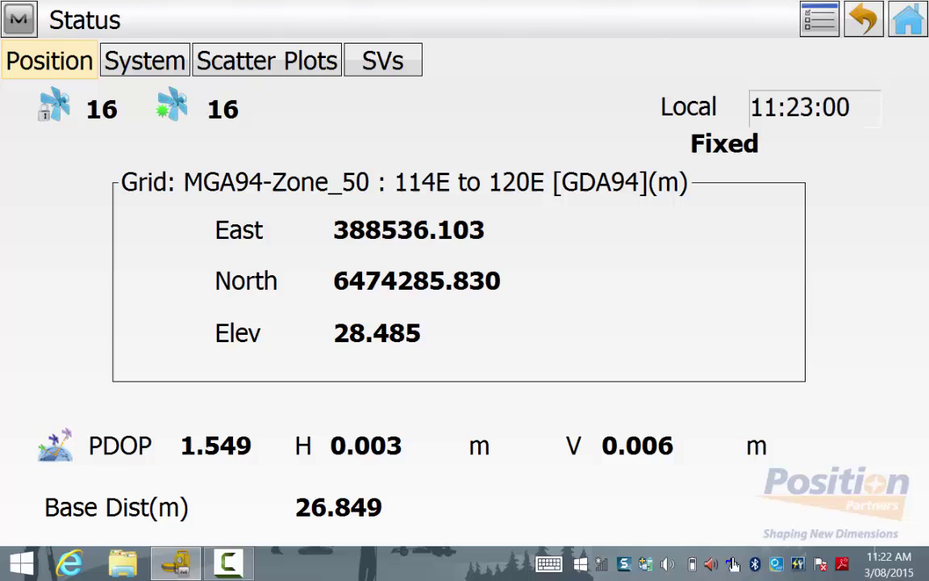
pyautogui.click(863, 19)
pyautogui.press('Escape')
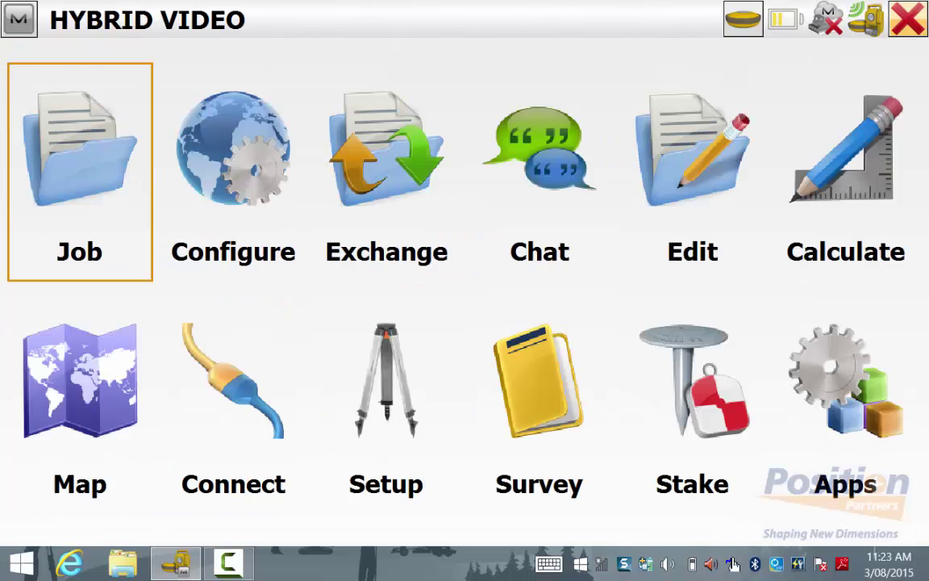
# Switch to total station mode and begin a 3D resection with OCC3 as the occupy point
pyautogui.click(742, 20)
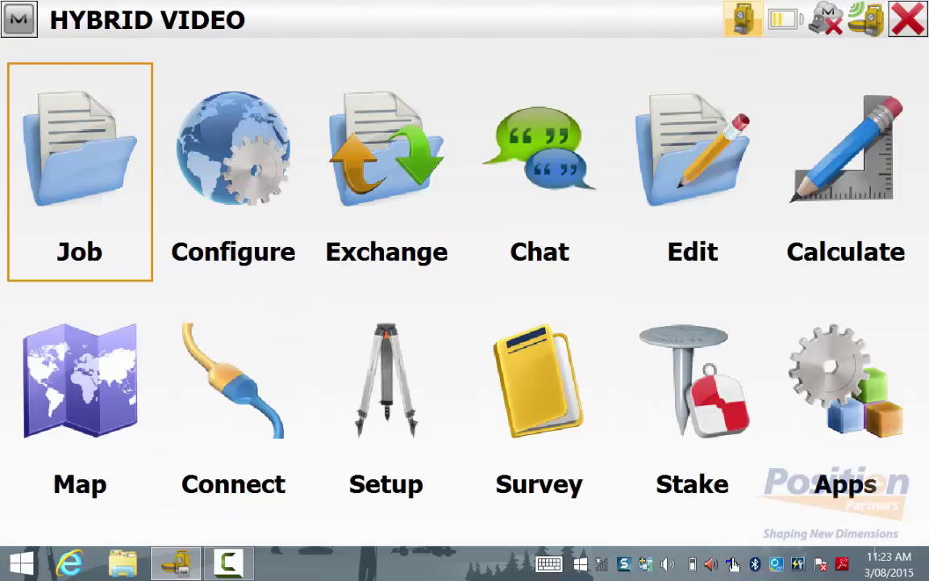
pyautogui.click(740, 24)
pyautogui.click(403, 404)
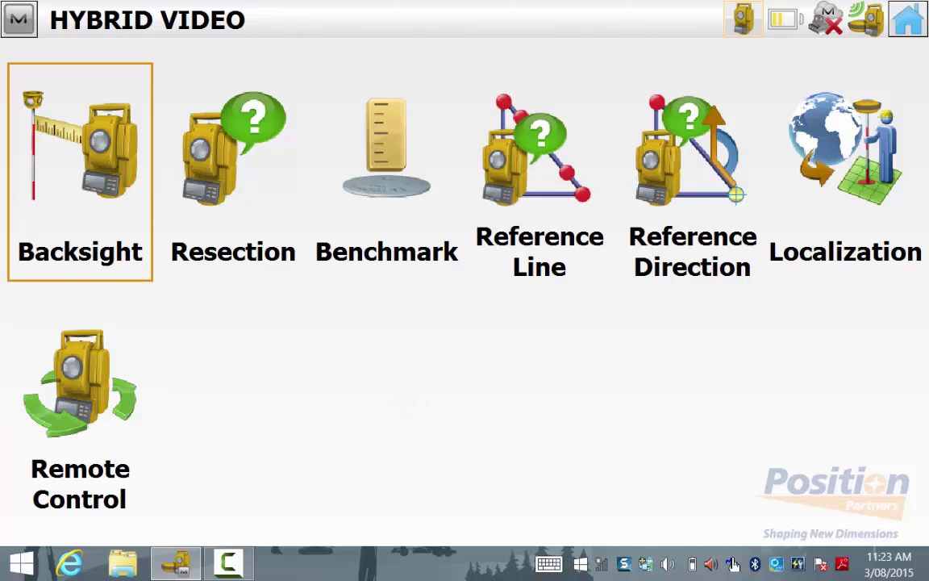
pyautogui.click(233, 191)
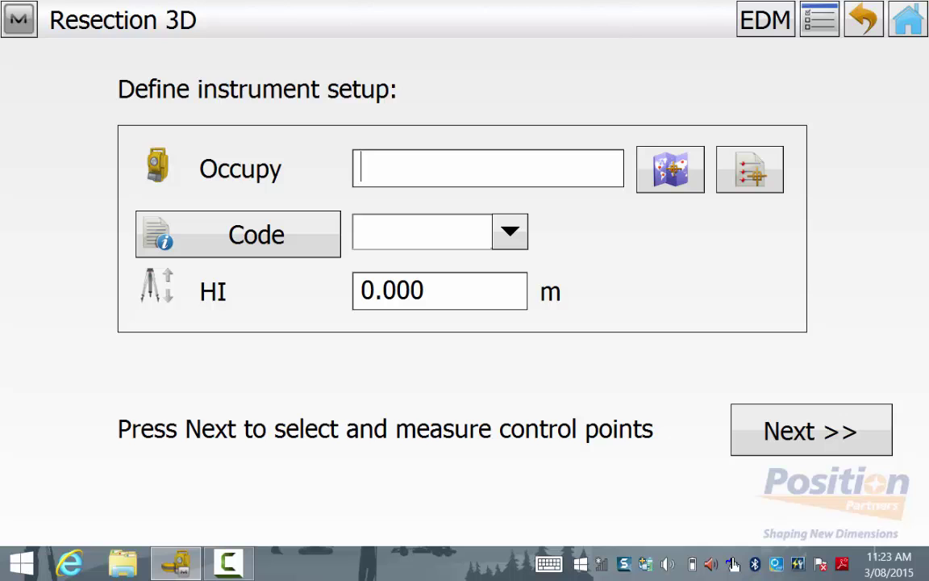
pyautogui.click(460, 167)
pyautogui.click(706, 300)
pyautogui.click(351, 438)
pyautogui.click(352, 438)
pyautogui.click(251, 232)
pyautogui.click(863, 18)
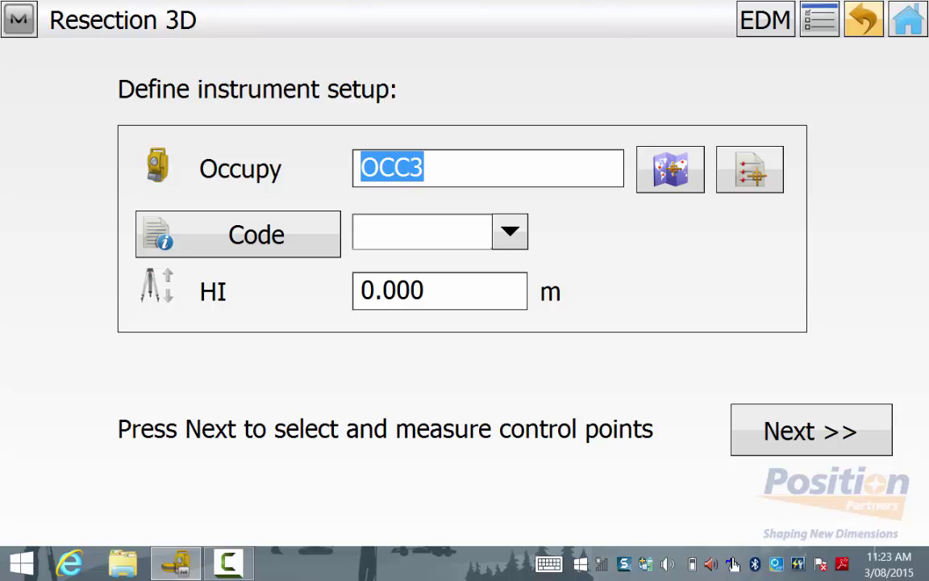
# Specify PPWA10 as the first resection control point, search for the prism and store its measurement
pyautogui.click(811, 430)
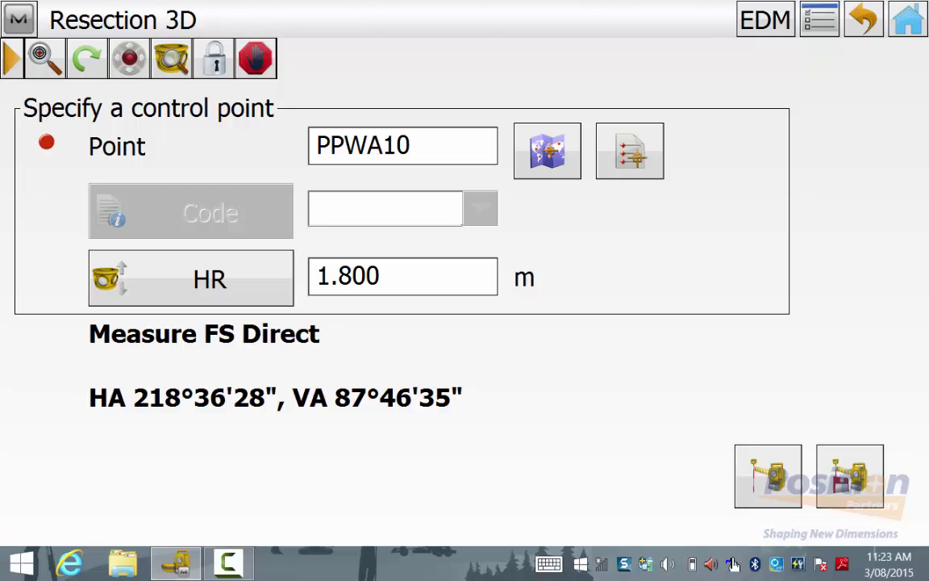
pyautogui.click(45, 59)
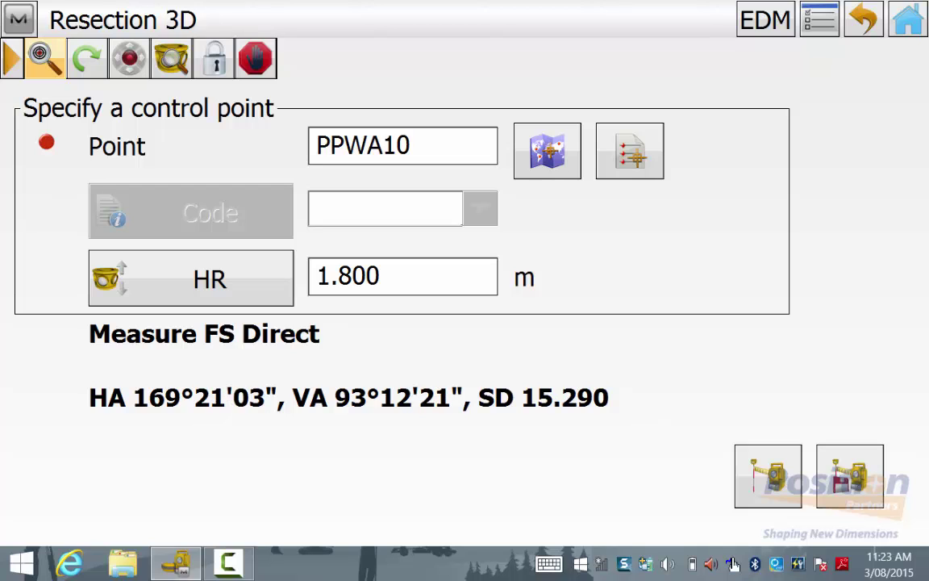
pyautogui.click(850, 476)
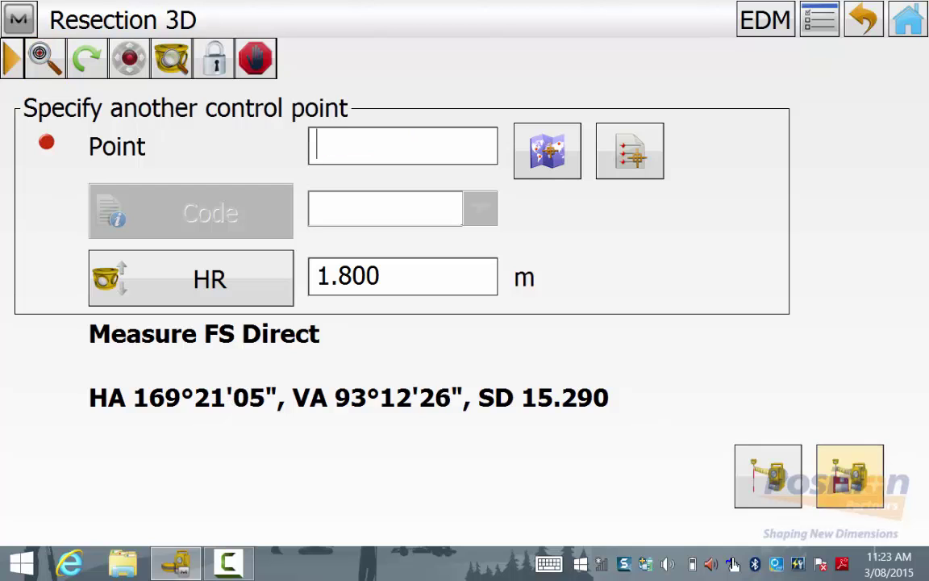
# Measure PPWA9 as the second control point, and accept the resection with its result stored as point OCC3
pyautogui.click(629, 151)
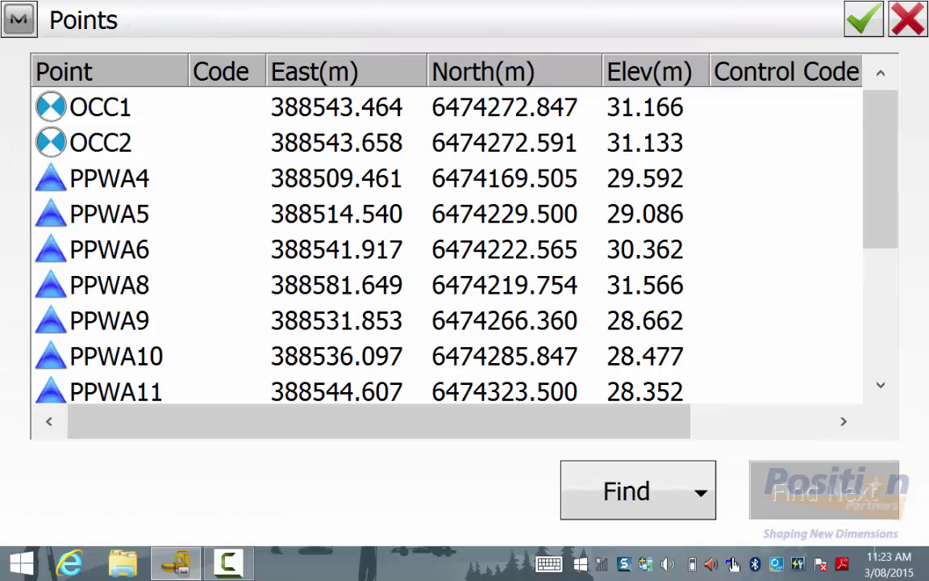
pyautogui.doubleClick(478, 320)
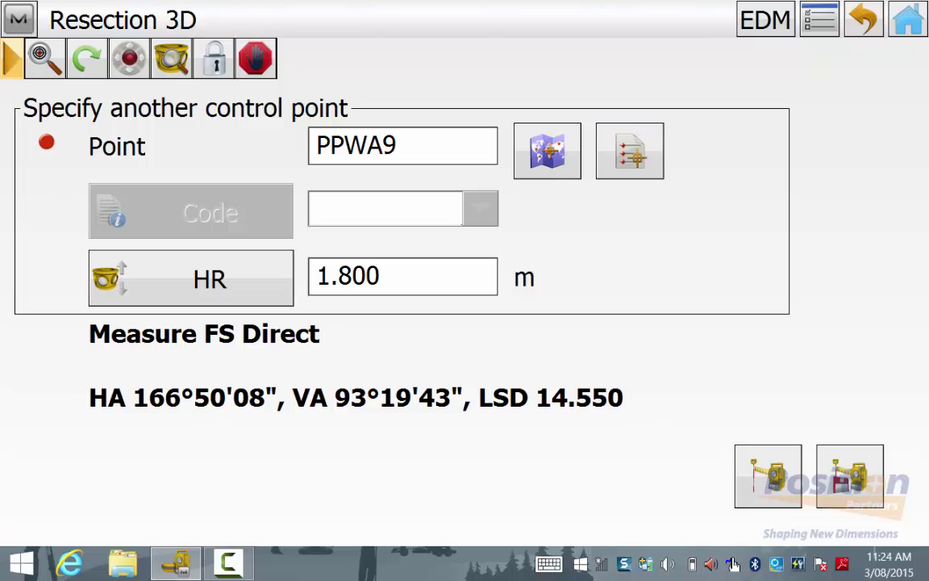
pyautogui.click(46, 59)
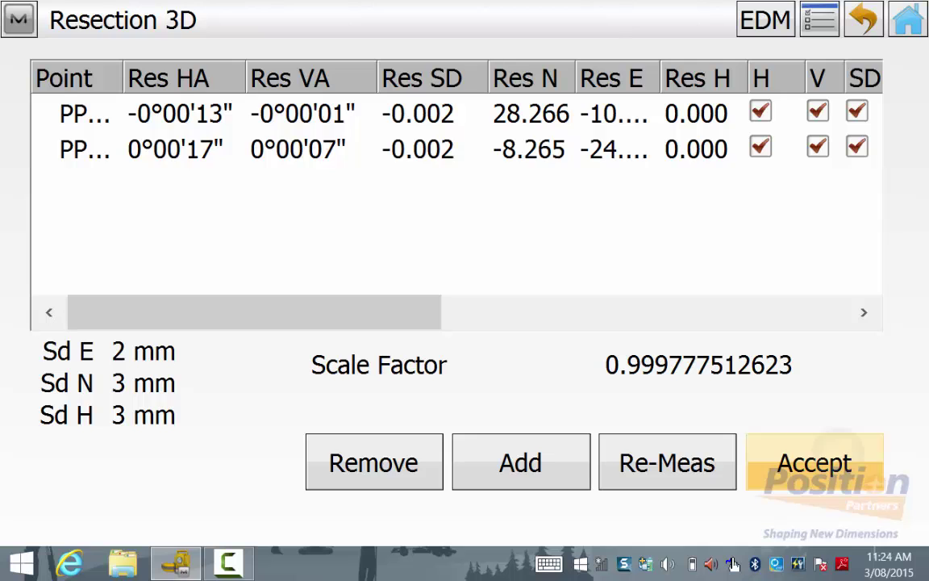
pyautogui.click(831, 457)
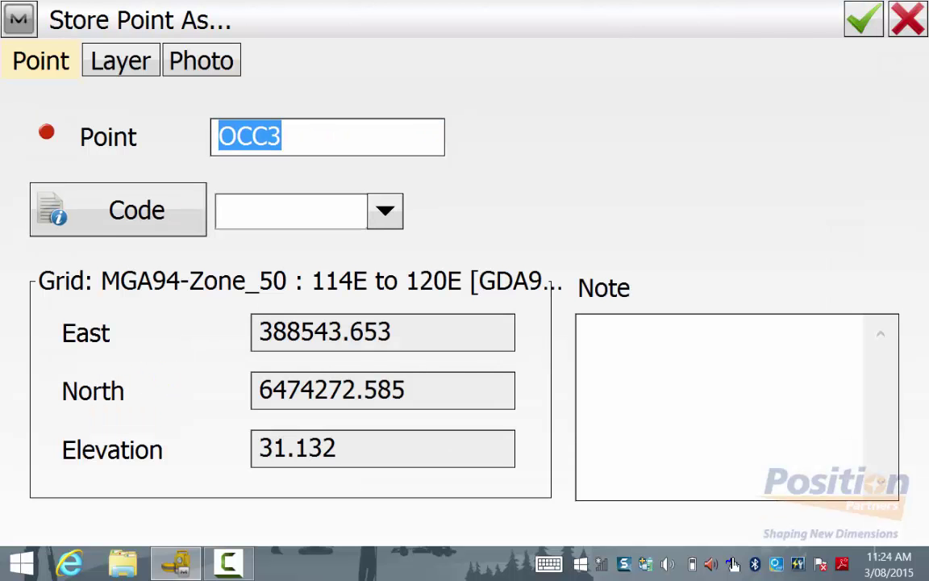
pyautogui.press('Return')
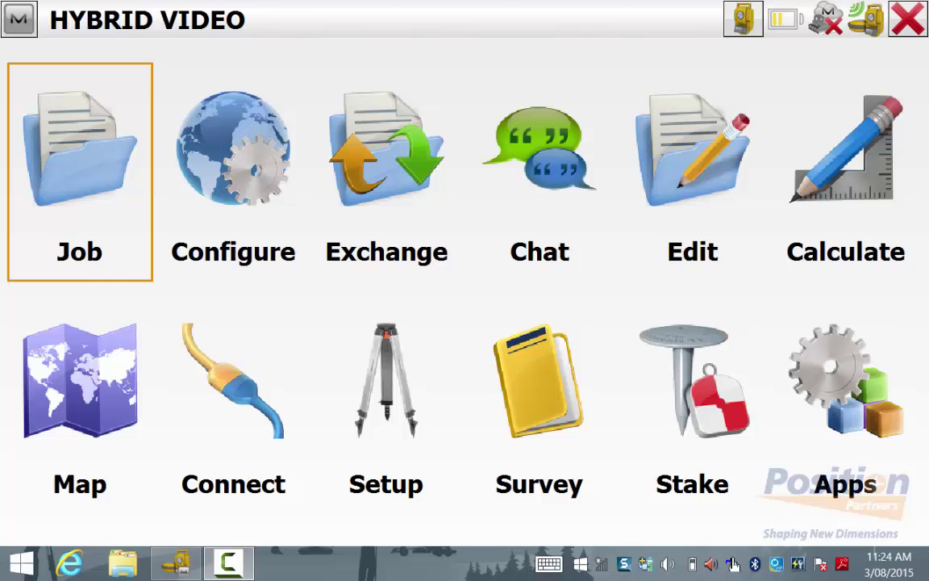
# Measure topo point 2 with the total station and store topo point 3 with the GPS receiver
pyautogui.click(539, 381)
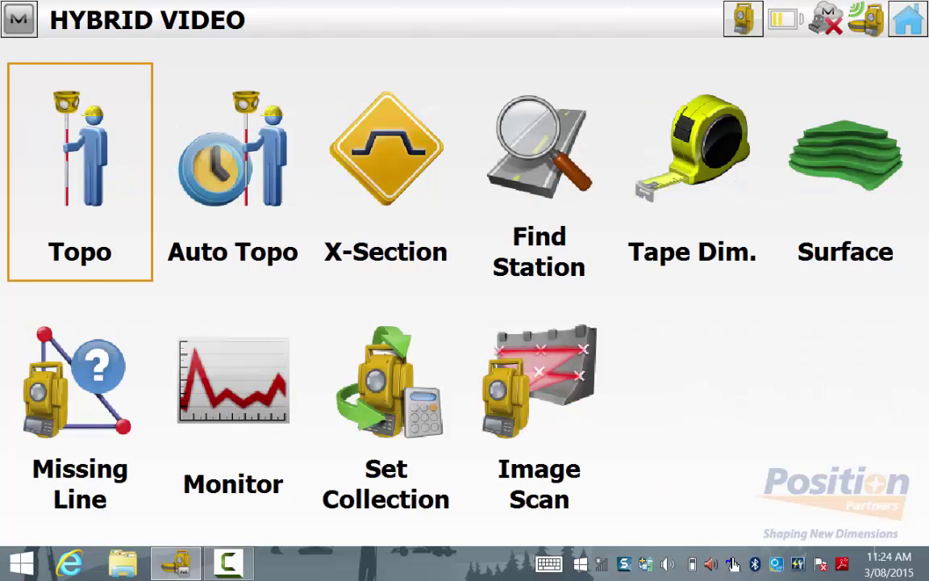
pyautogui.press('Return')
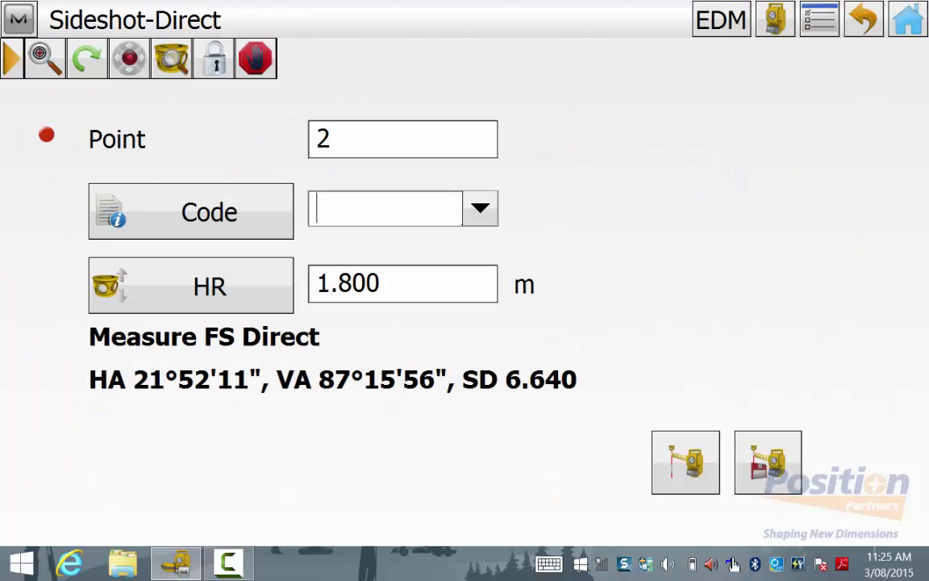
pyautogui.press('Return')
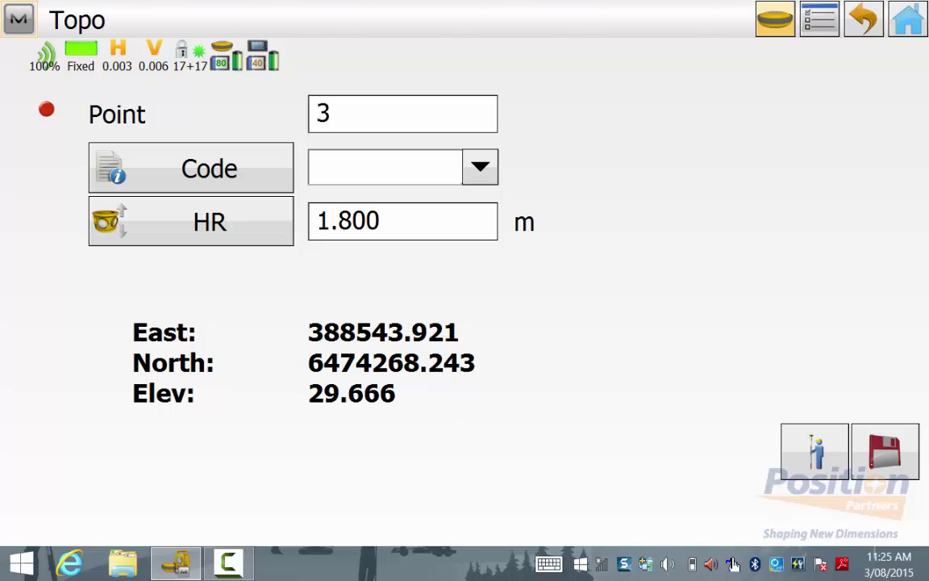
pyautogui.click(884, 451)
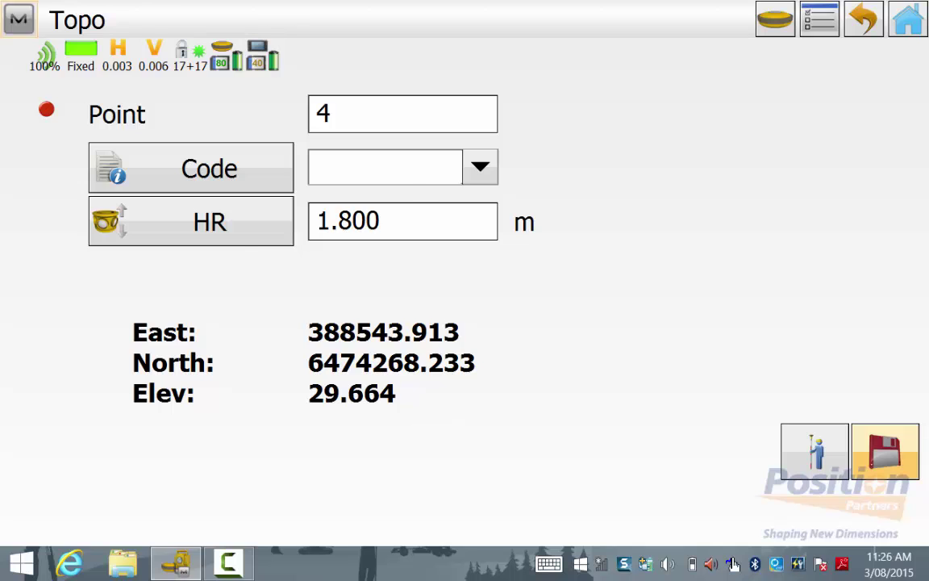
pyautogui.click(864, 19)
pyautogui.press('Escape')
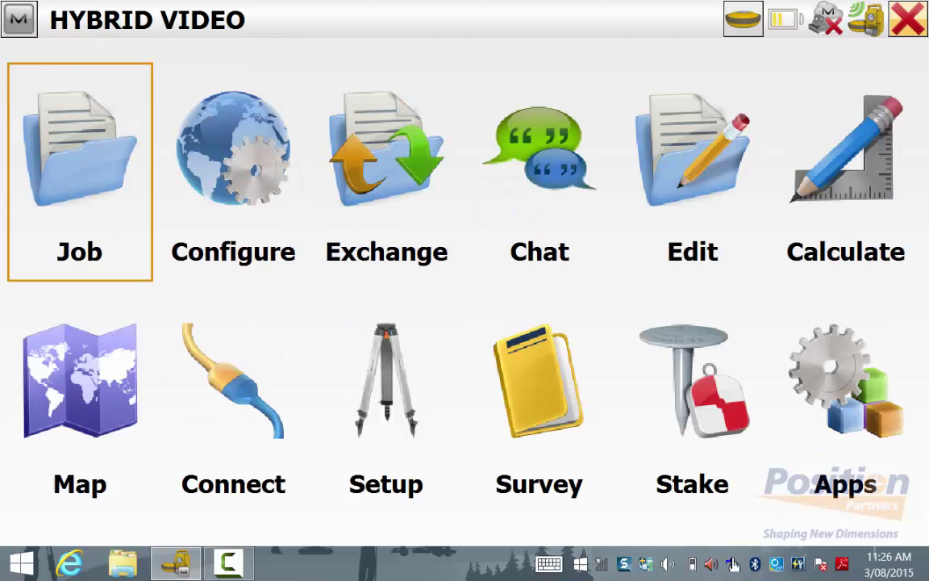
# Set up a point stakeout in total station mode with stored point 3 as the design point
pyautogui.click(692, 404)
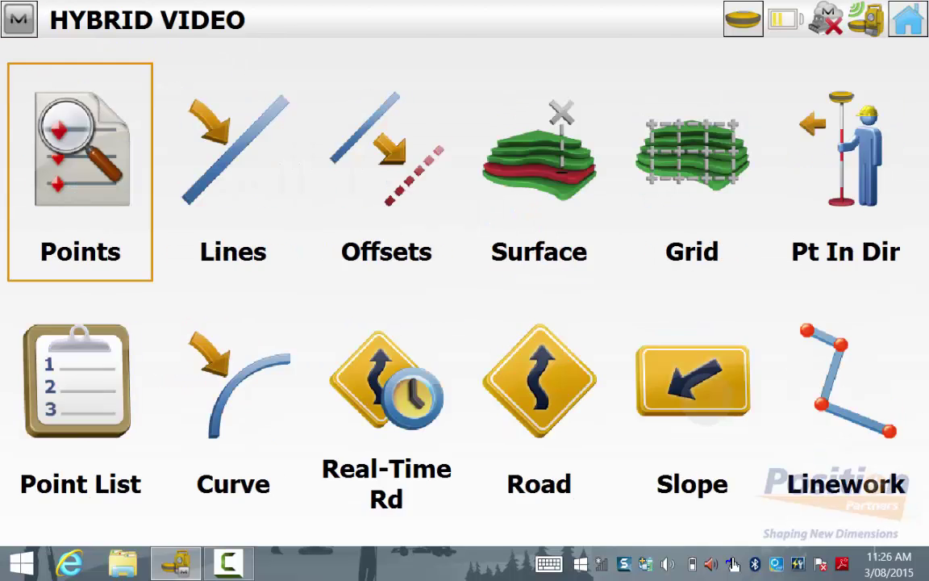
pyautogui.click(80, 172)
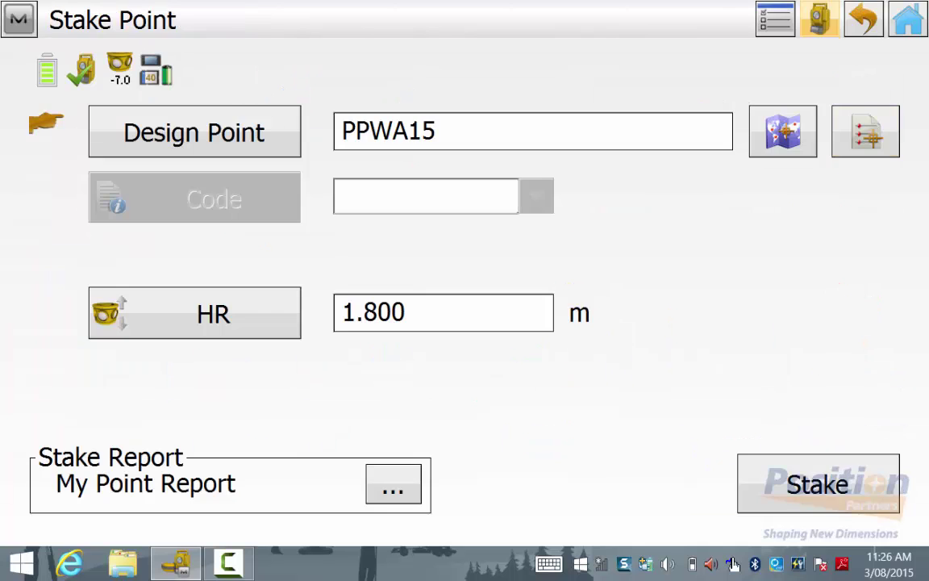
pyautogui.click(864, 133)
pyautogui.click(579, 213)
pyautogui.click(579, 184)
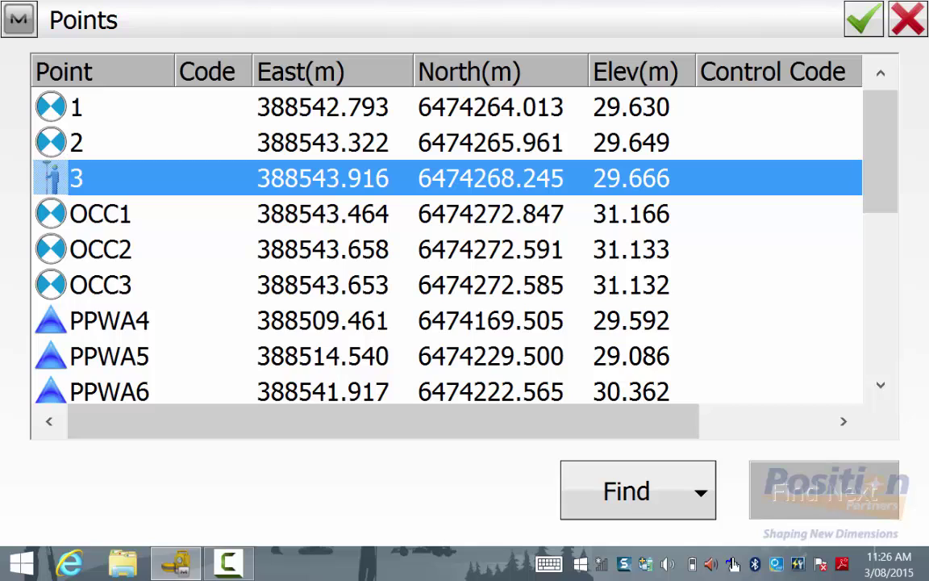
pyautogui.click(565, 142)
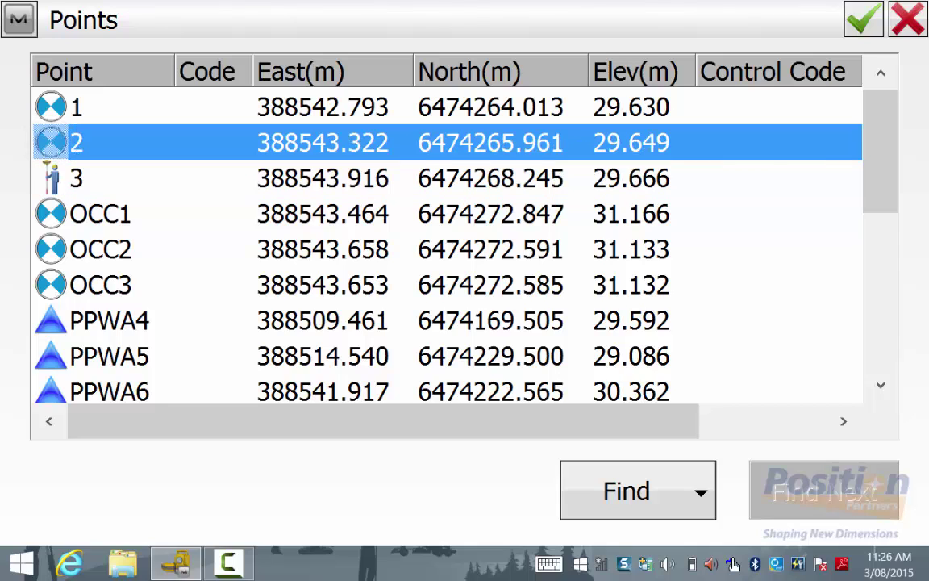
pyautogui.click(516, 178)
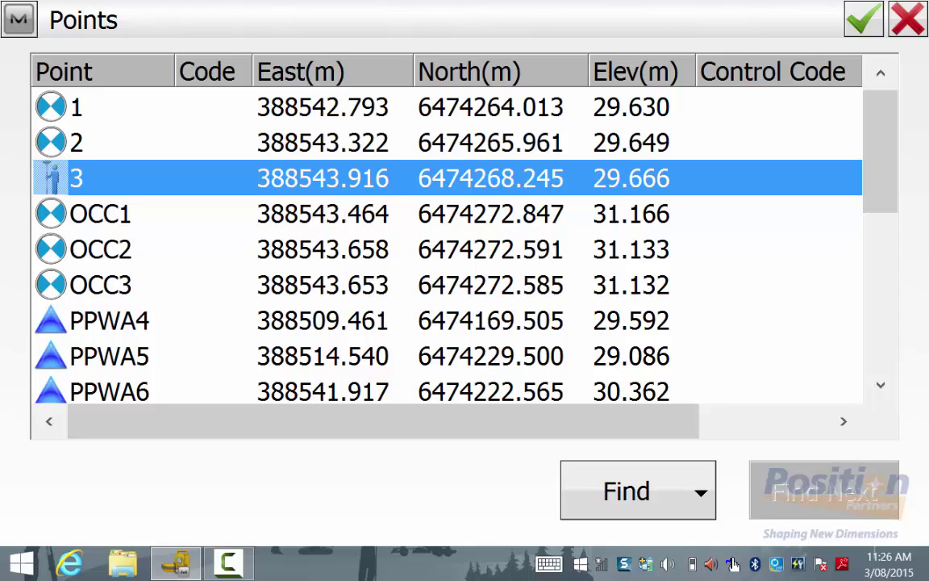
pyautogui.click(864, 19)
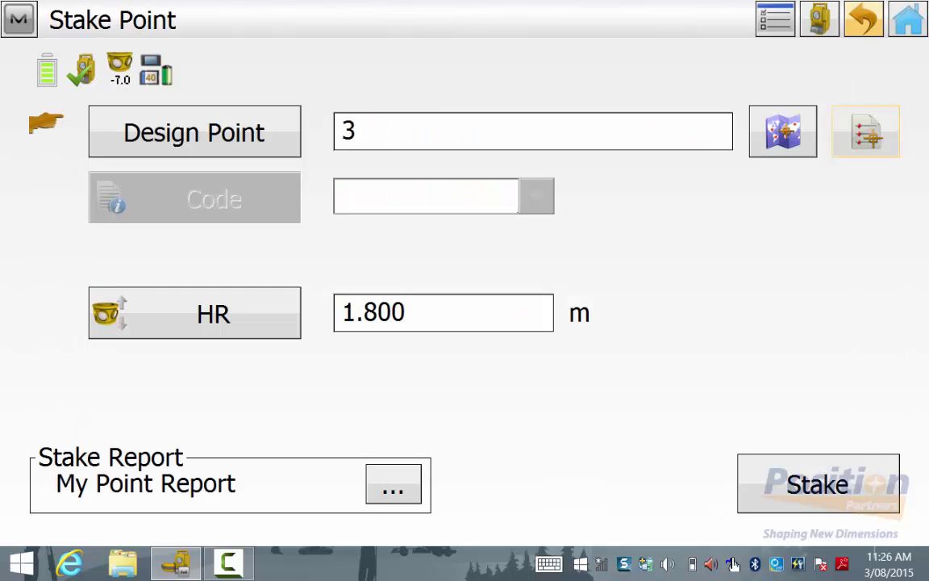
# Stake point 3 with the total station, measure the staked position and review its design and stake data
pyautogui.click(817, 484)
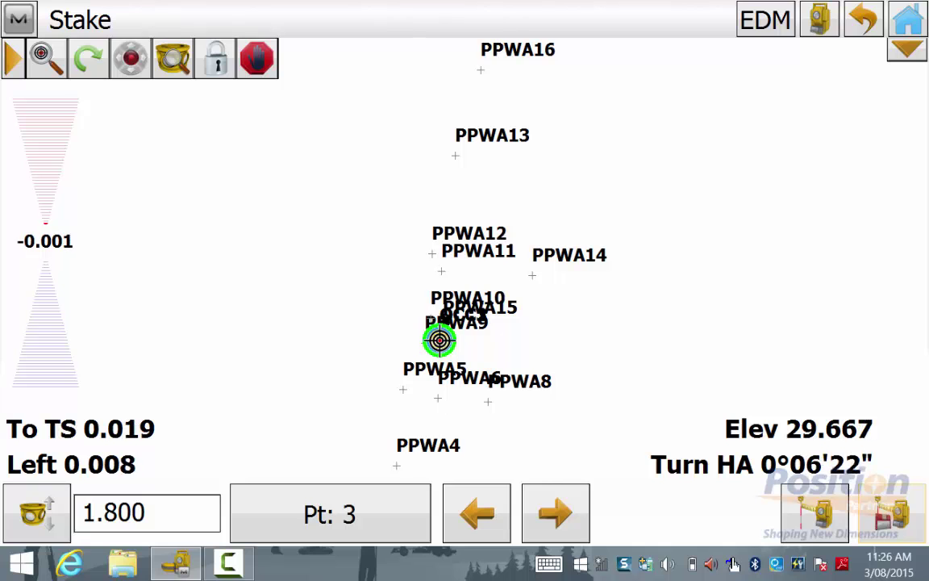
pyautogui.click(892, 514)
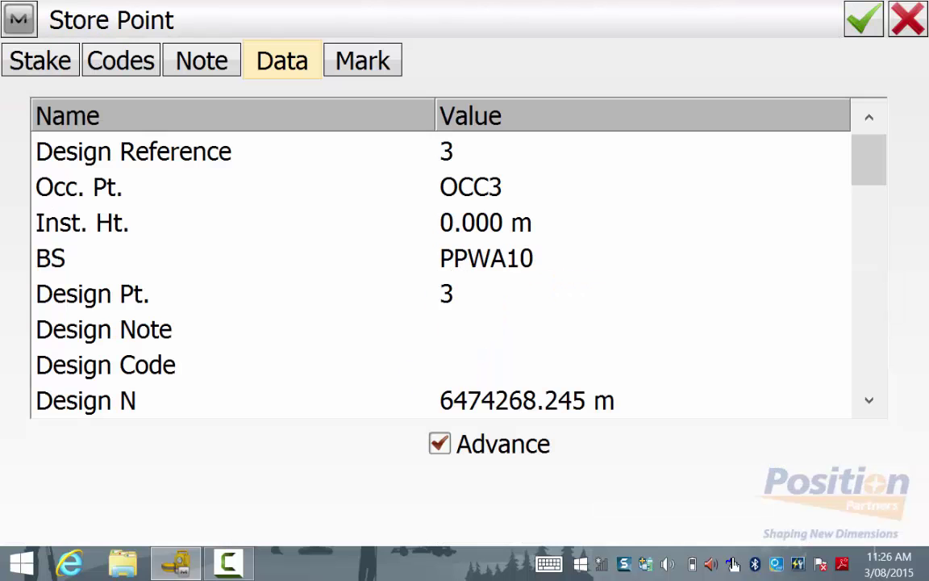
pyautogui.scroll(-3, 440, 275)
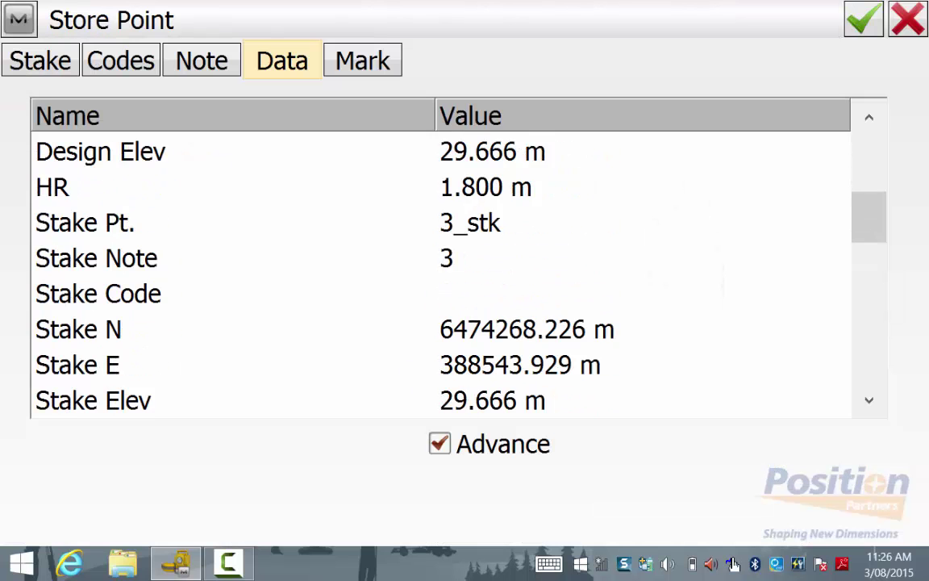
pyautogui.scroll(-5, 442, 266)
pyautogui.scroll(-1, 442, 266)
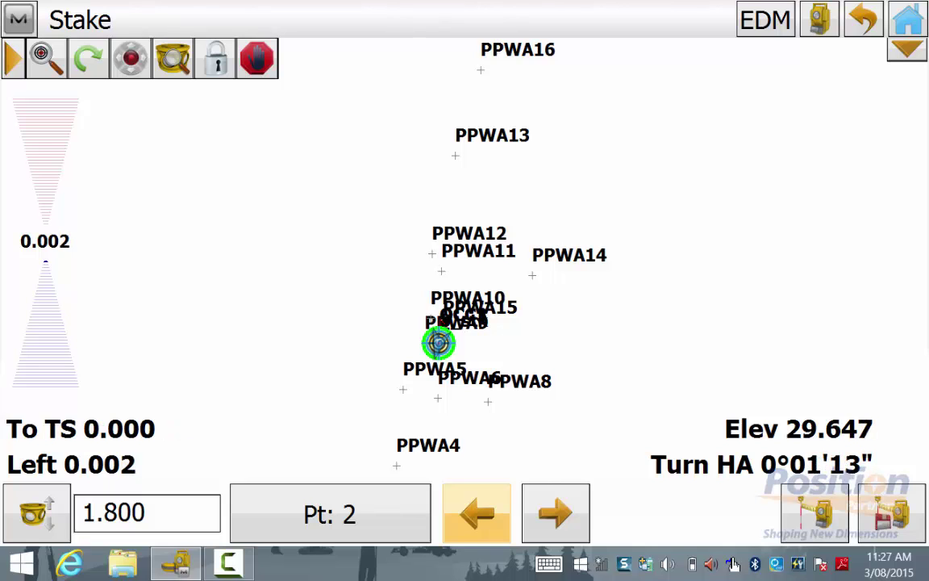
# Measure the staked position of point 2 in GPS mode and review its design, stake and offset data
pyautogui.click(819, 19)
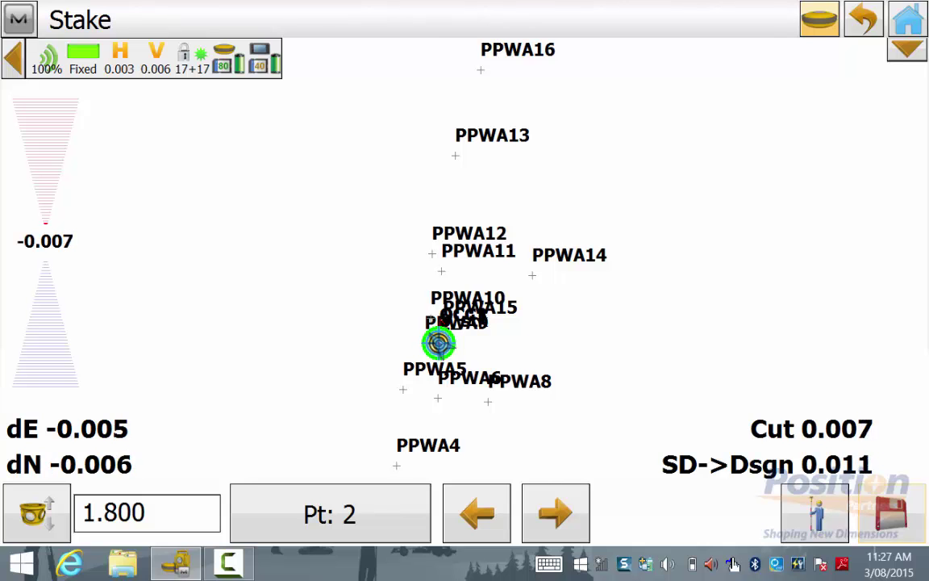
pyautogui.click(891, 514)
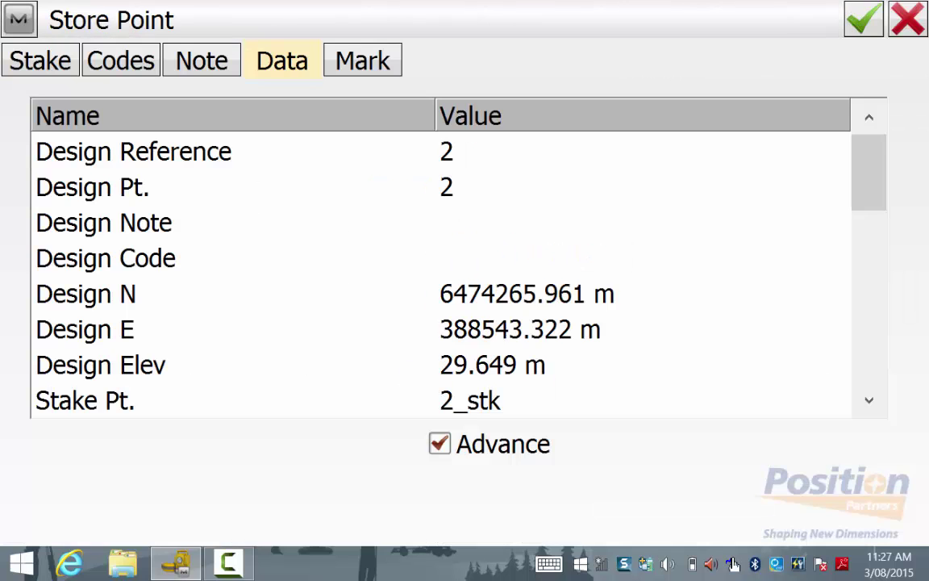
pyautogui.scroll(-4, 440, 275)
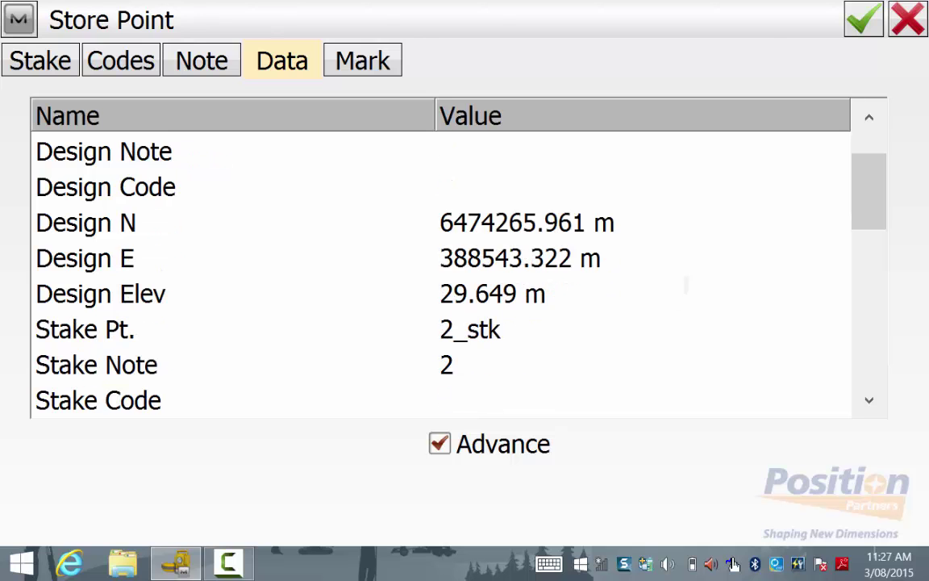
pyautogui.scroll(-5, 440, 274)
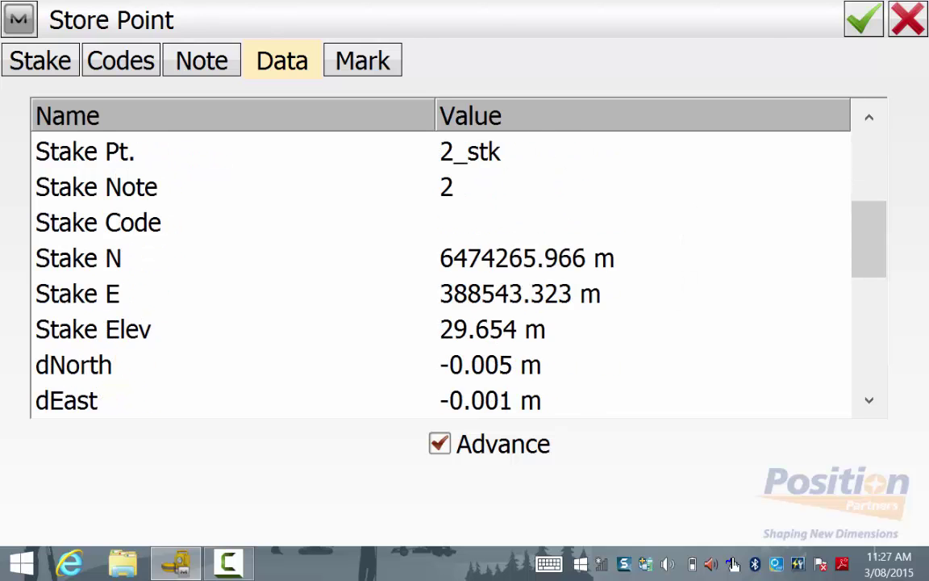
pyautogui.scroll(-3, 439, 274)
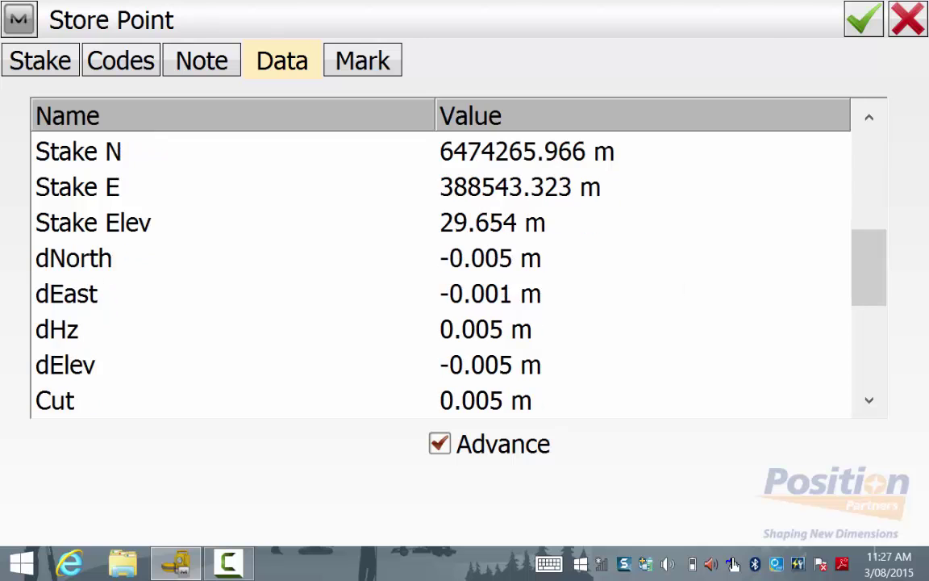
pyautogui.scroll(-1, 439, 275)
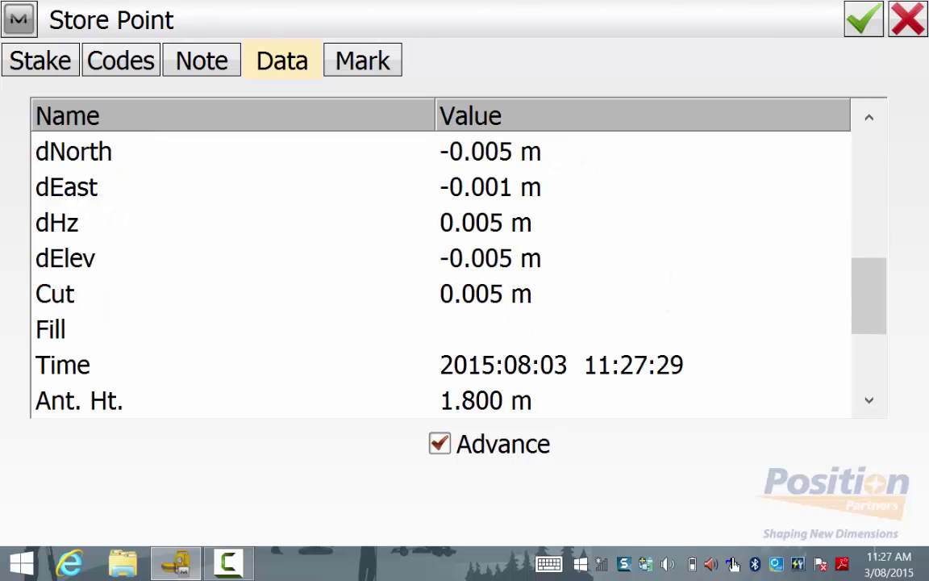
pyautogui.scroll(-3, 440, 274)
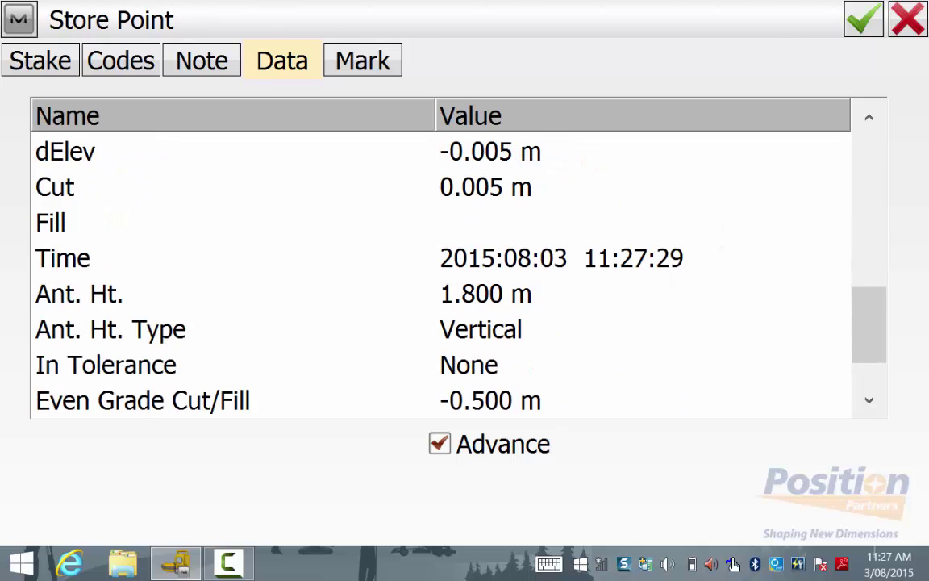